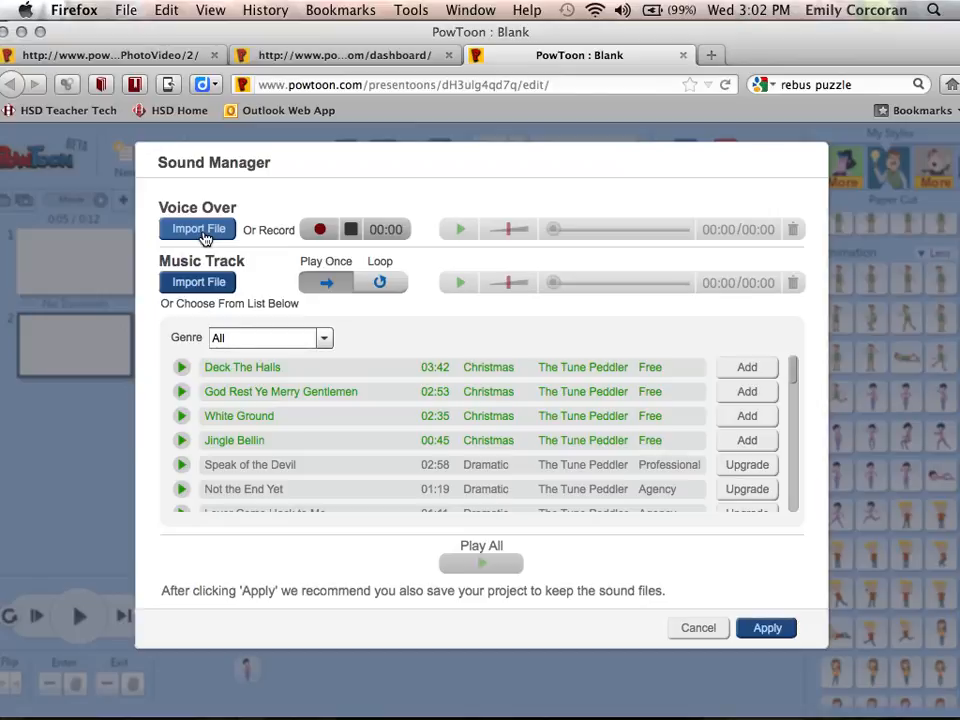
Start importing an audio file as the voice-over from the Sound Manager
left_click(204, 233)
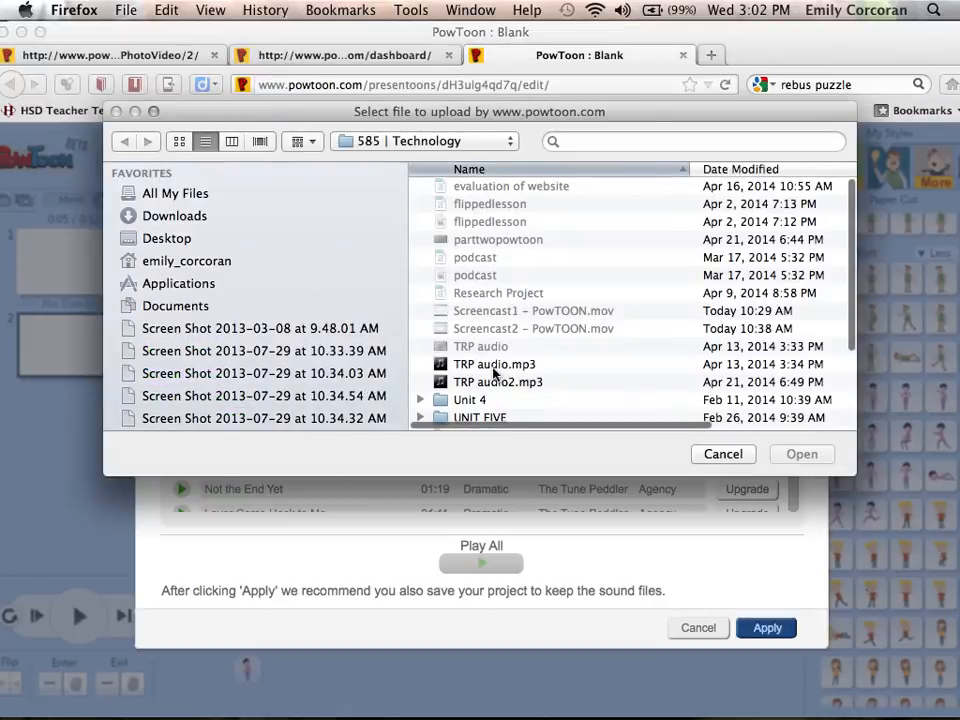
Upload wilkesflip.mp3 as the voice-over and raise its volume slightly
scroll(511, 365, "down", 3)
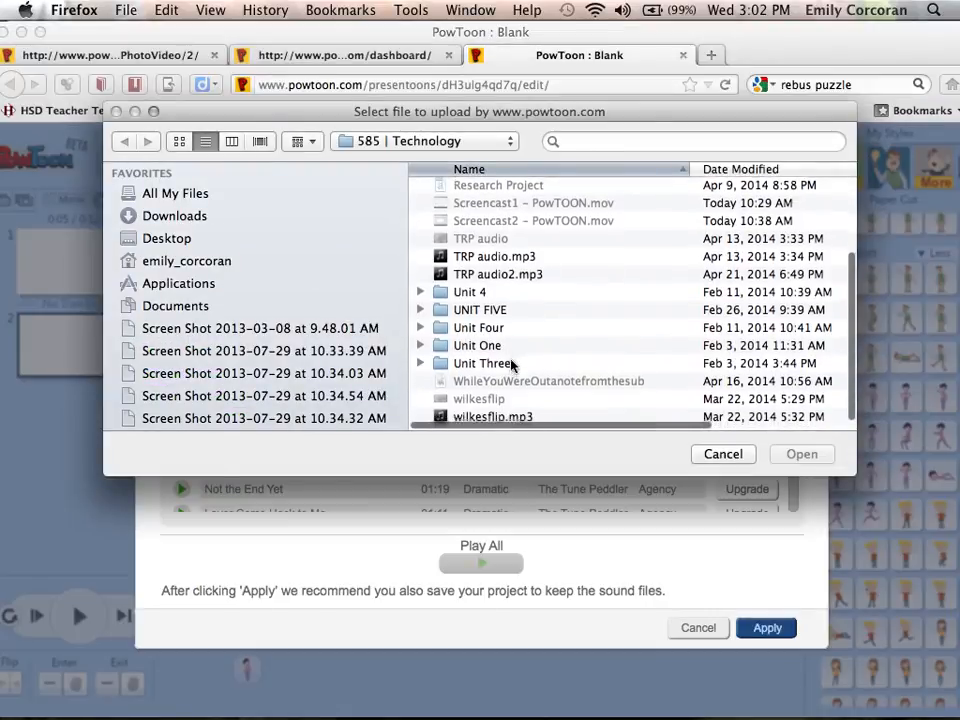
left_click(500, 418)
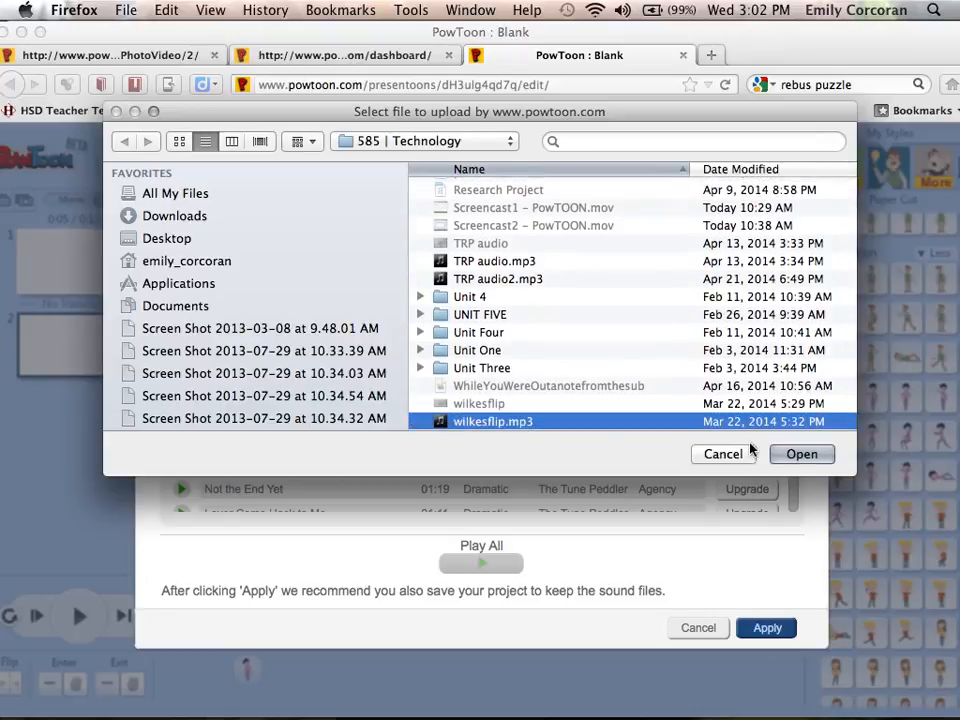
left_click(797, 454)
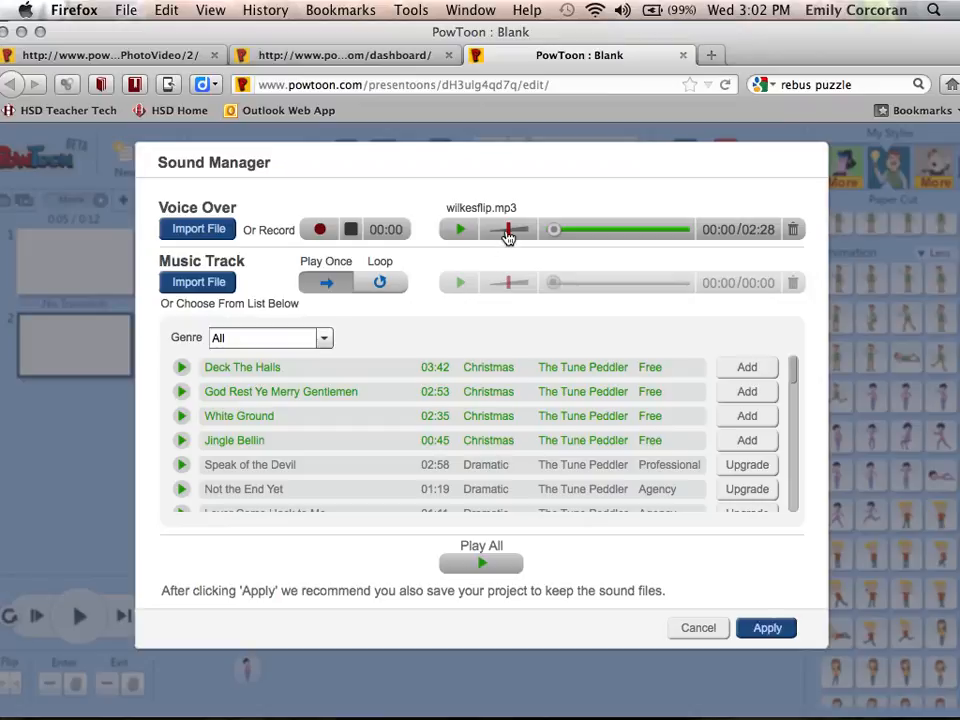
mouse_move(508, 232)
left_mouse_down()
mouse_move(490, 230)
mouse_move(520, 230)
mouse_move(510, 244)
mouse_move(489, 242)
mouse_move(514, 236)
mouse_move(511, 245)
left_mouse_up()
left_click_drag(510, 228, 518, 236)
scroll(365, 402, "down", 3)
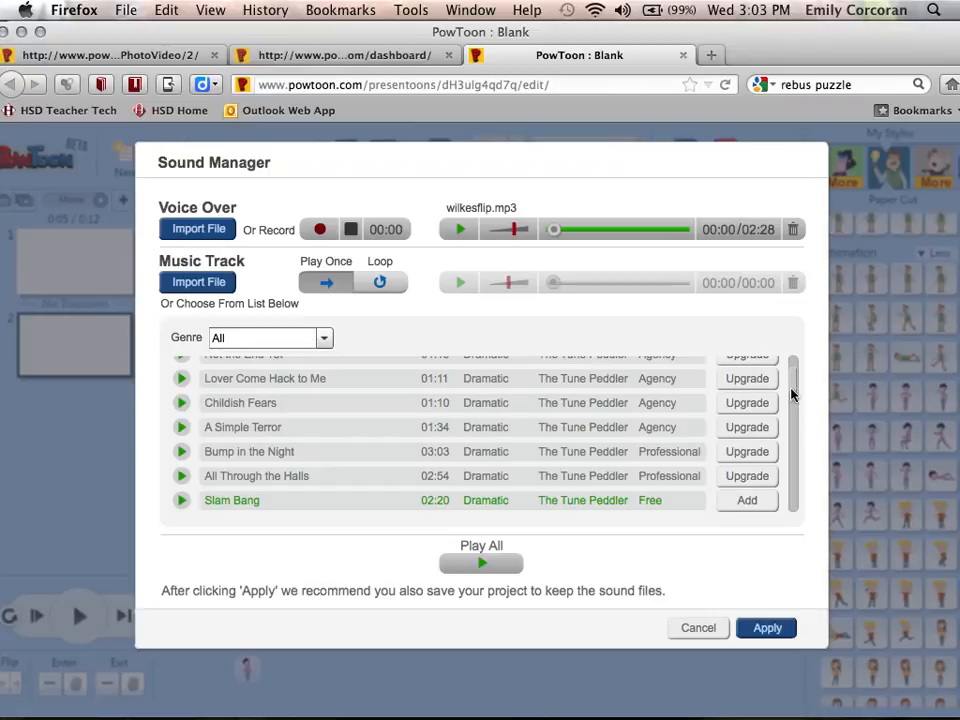
mouse_move(797, 385)
left_mouse_down()
mouse_move(778, 403)
mouse_move(794, 398)
mouse_move(793, 365)
left_mouse_up()
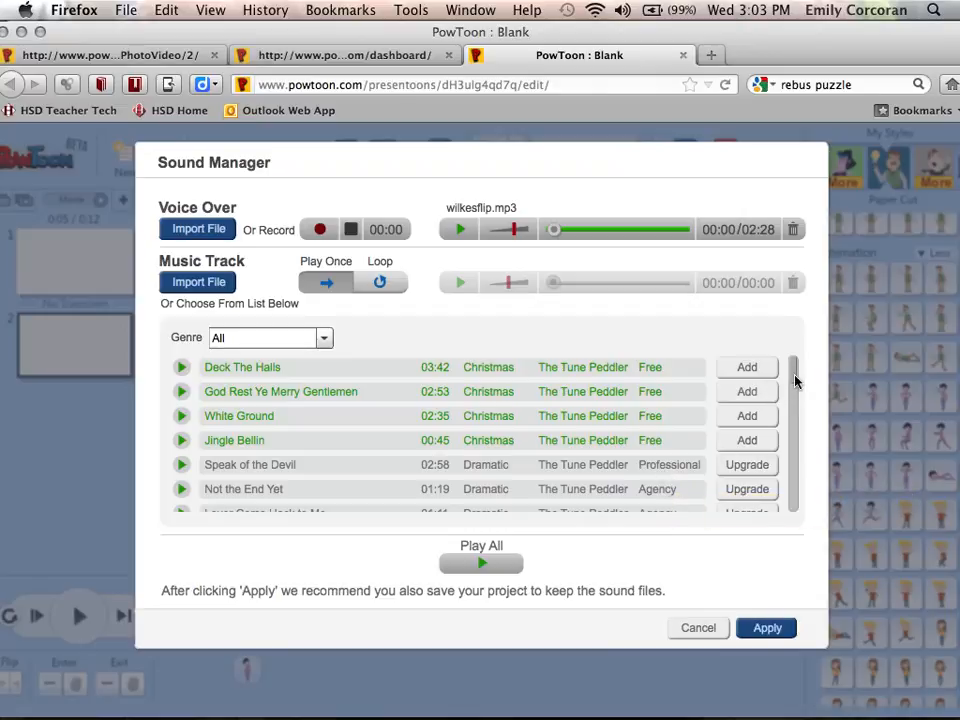
left_click_drag(796, 372, 797, 441)
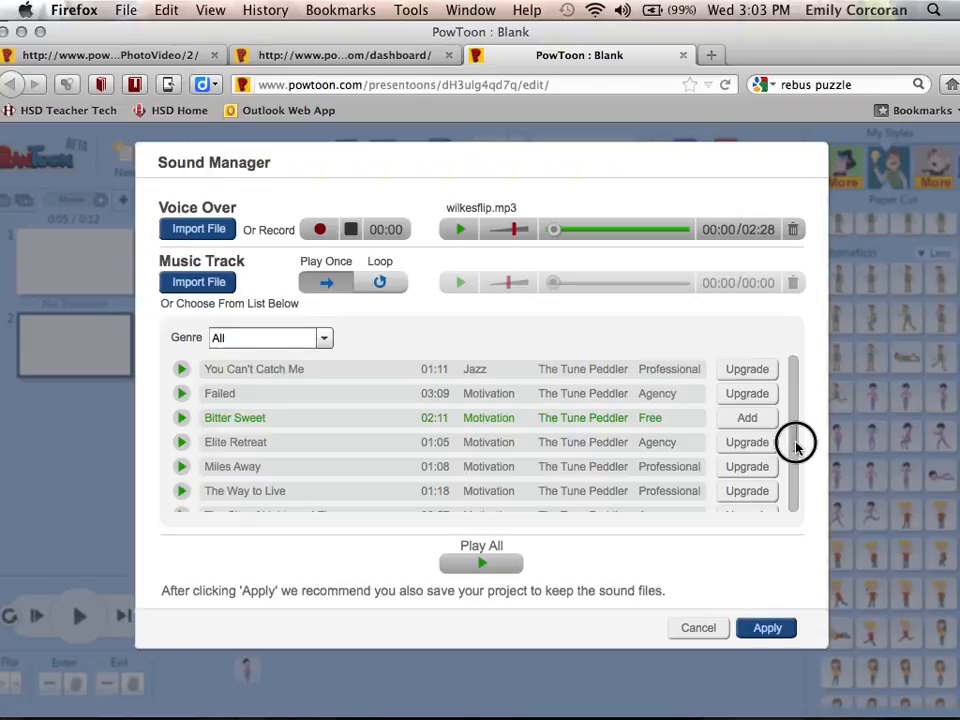
scroll(377, 427, "down", 4)
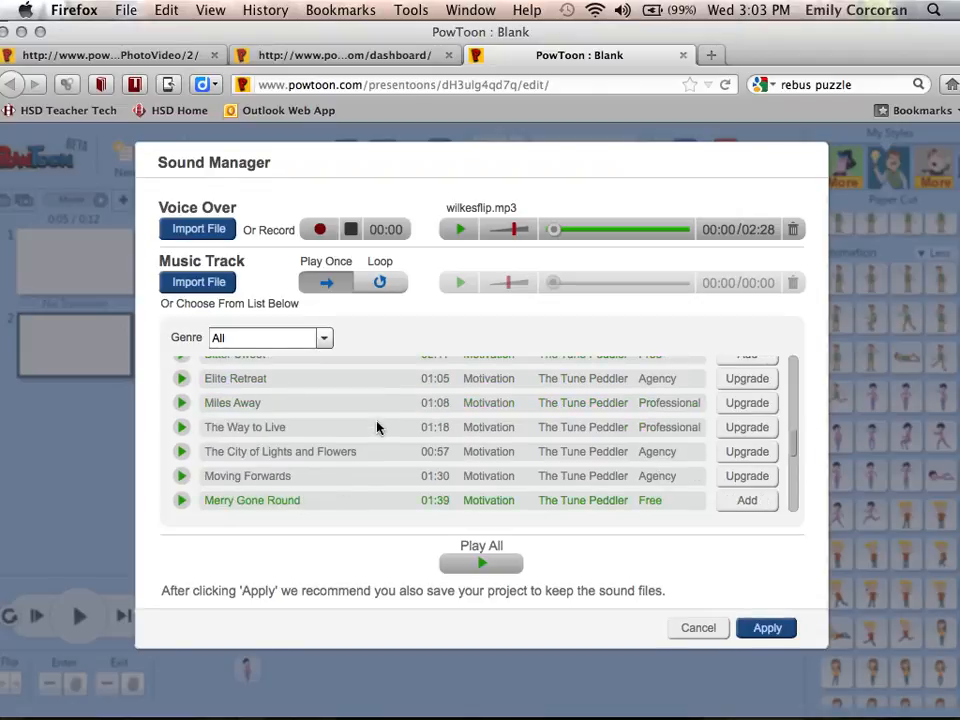
scroll(377, 427, "down", 3)
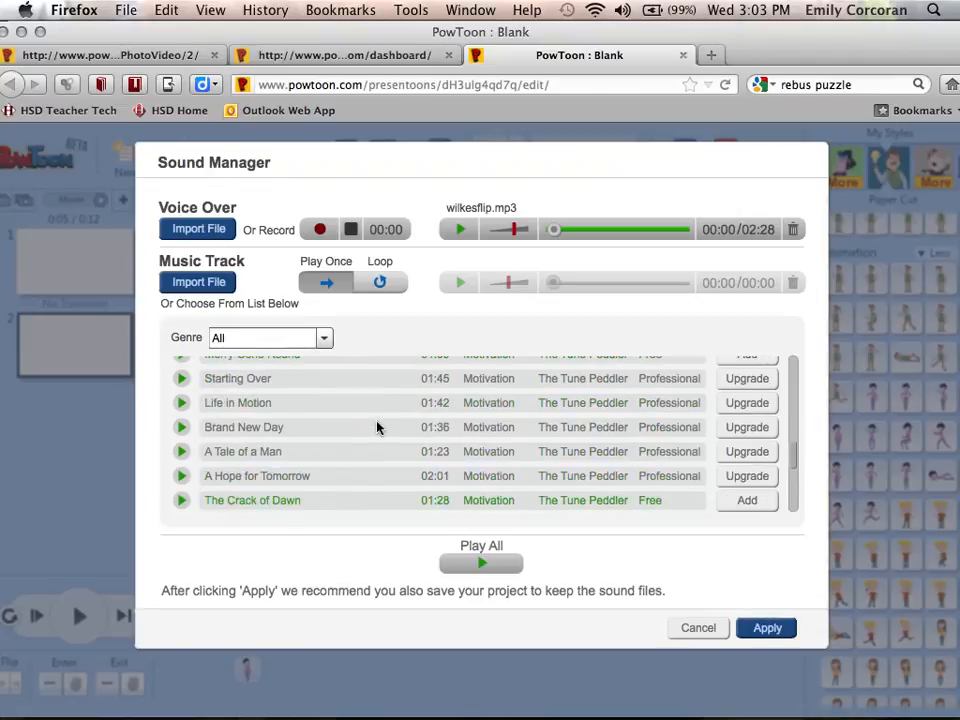
scroll(377, 427, "down", 1)
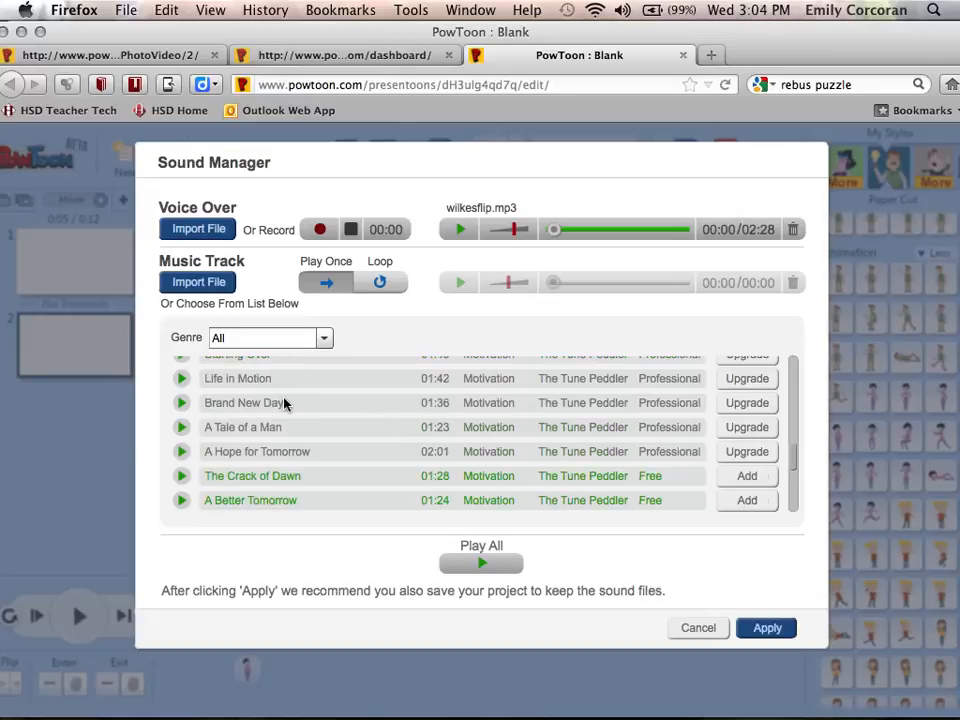
scroll(285, 401, "down", 3)
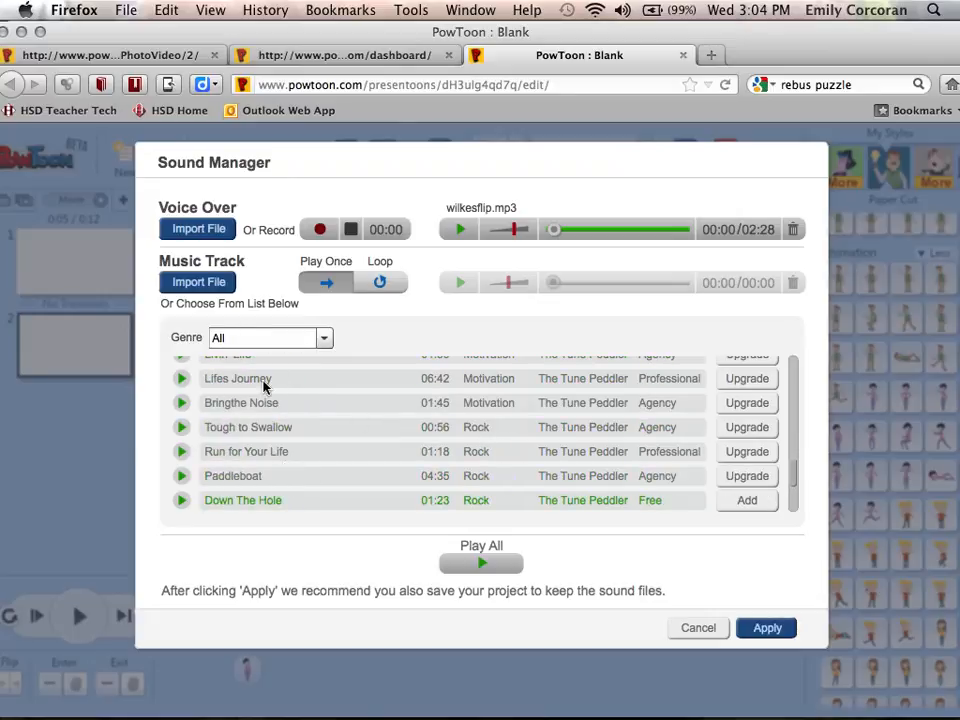
left_click(183, 384)
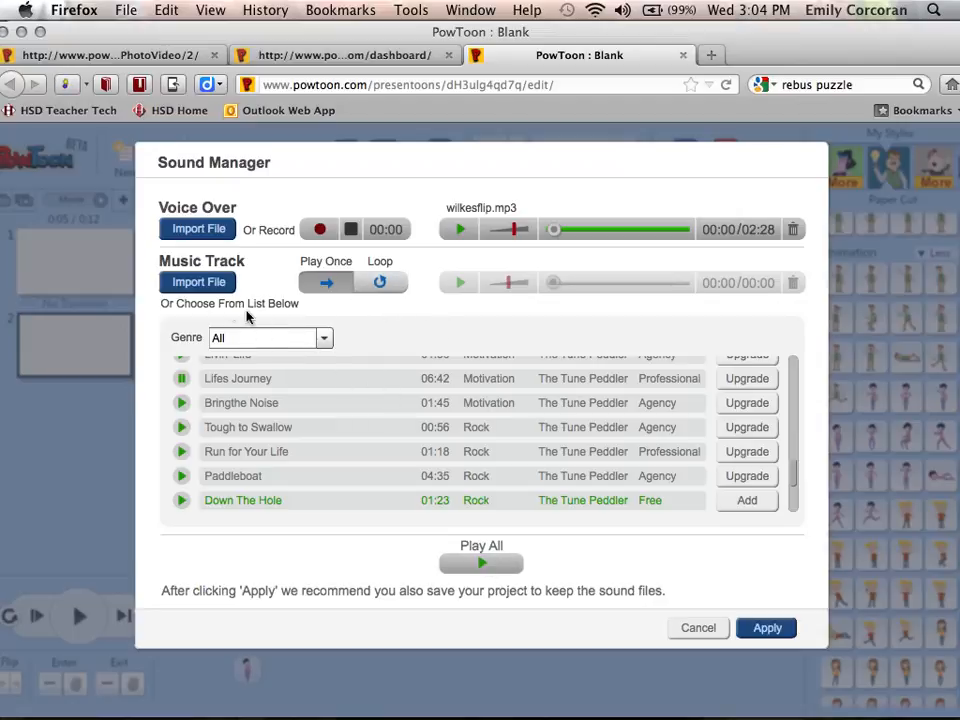
left_click(181, 381)
left_click(262, 380)
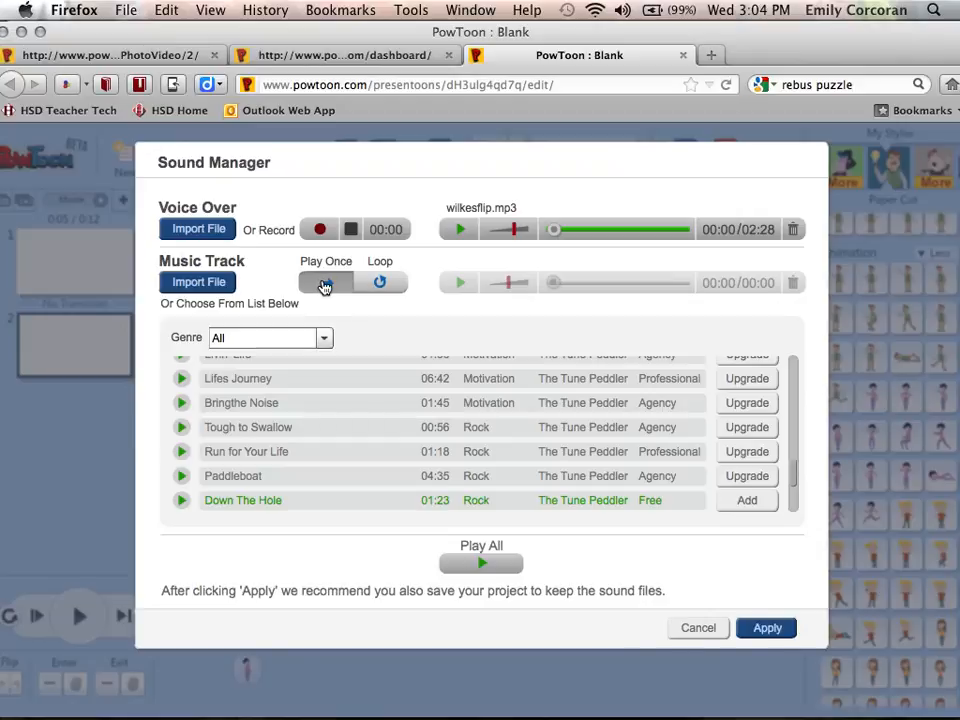
Turn on Loop and add the free song Face Off as the music track
left_click(378, 286)
scroll(242, 452, "down", 4)
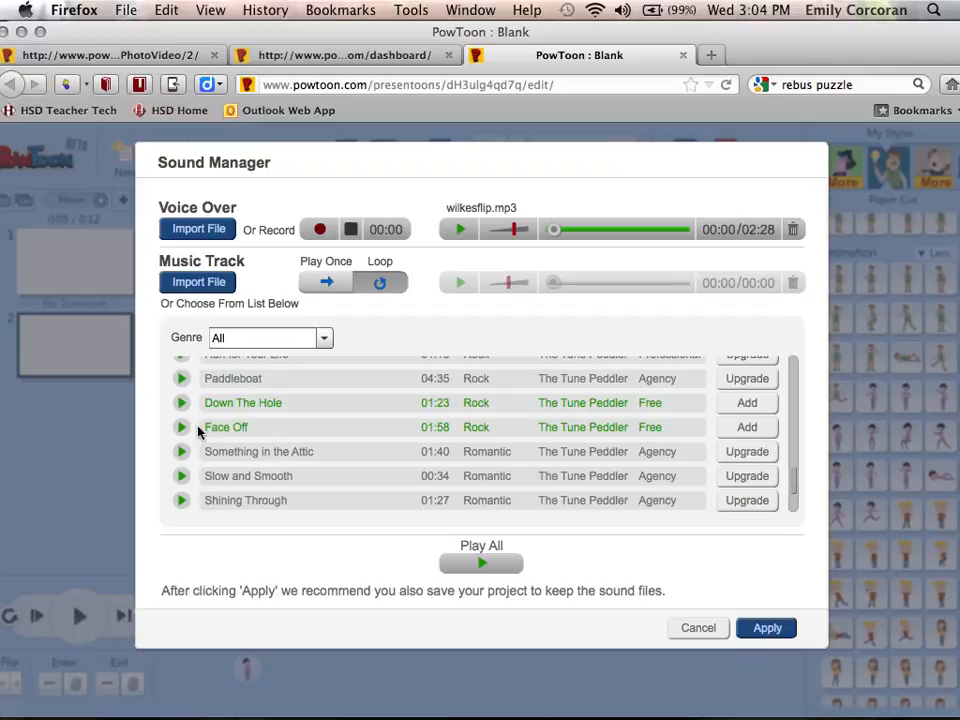
left_click(240, 428)
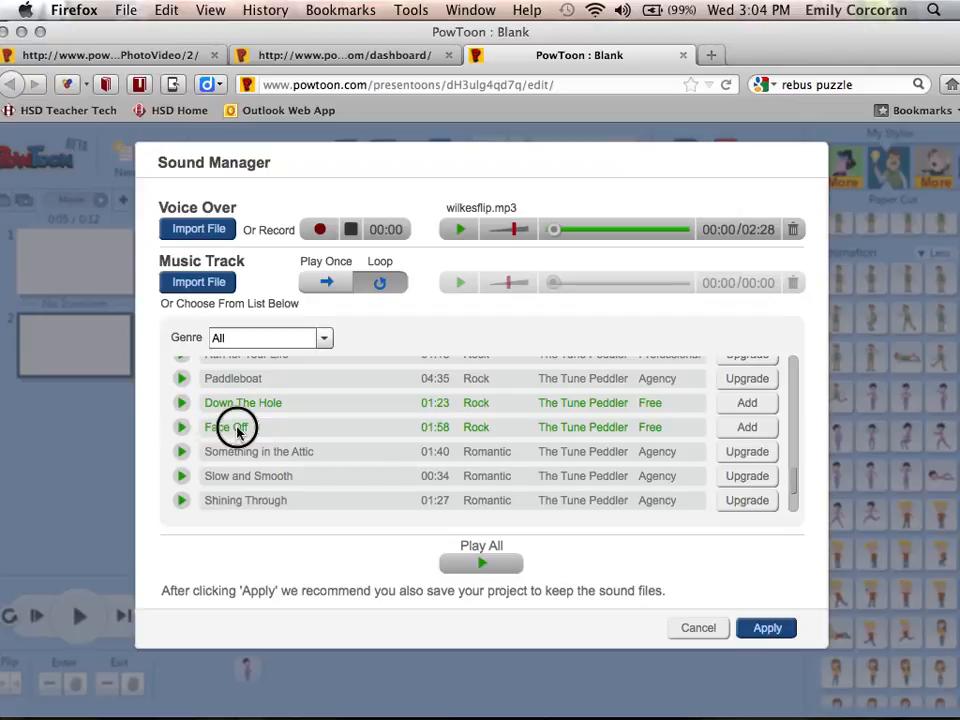
left_click(748, 430)
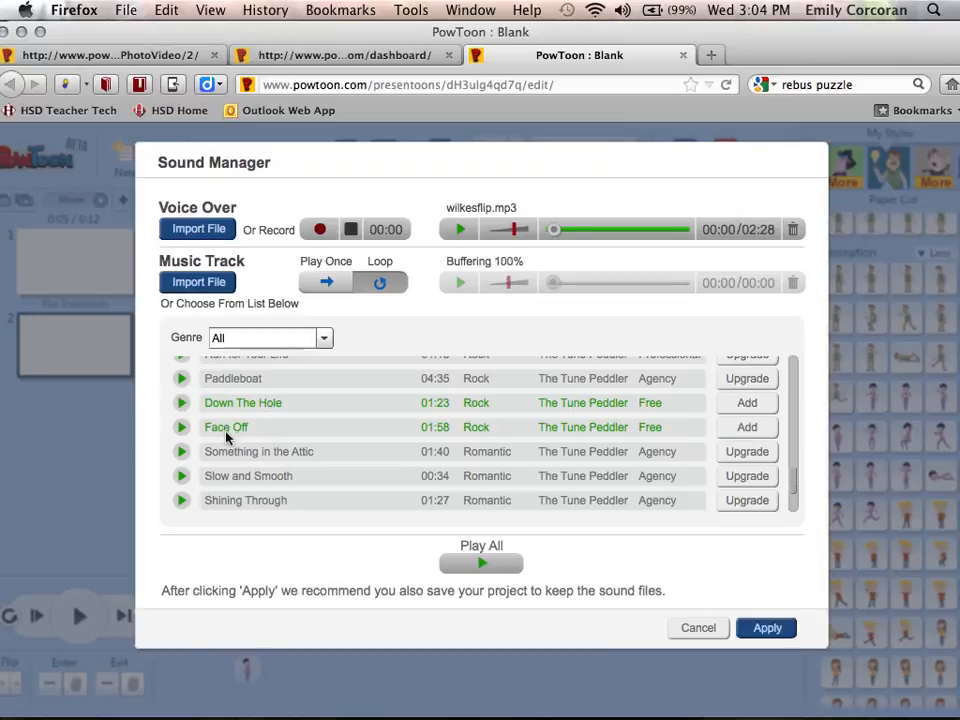
left_click(750, 428)
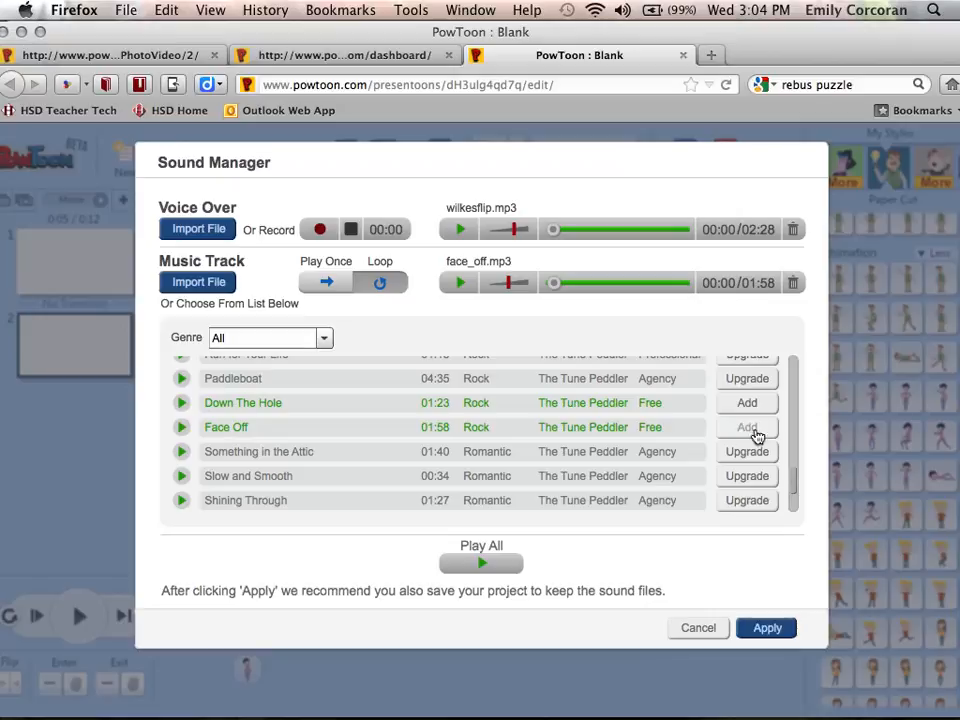
Lower the Face Off music track volume slightly
scroll(698, 407, "up", 1)
scroll(698, 407, "up", 2)
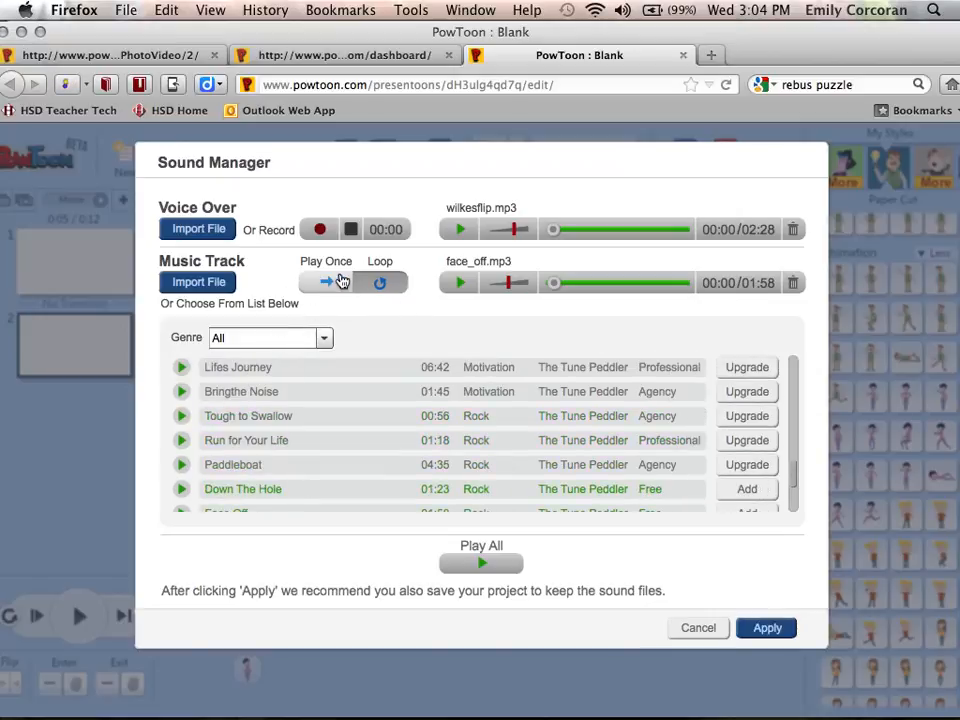
left_click(515, 233)
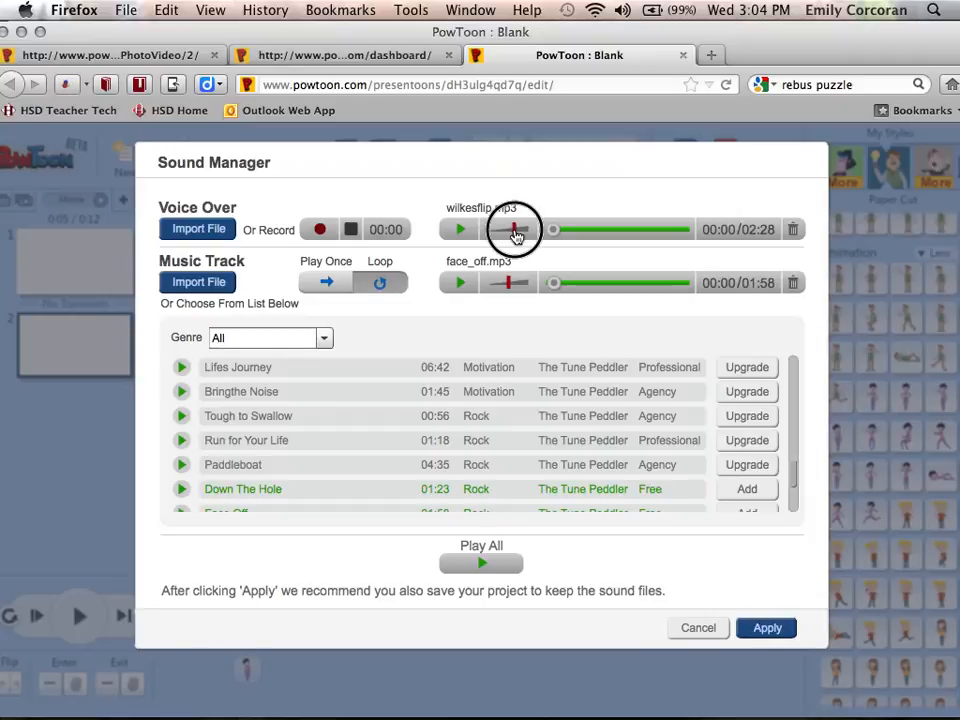
left_click(508, 287)
left_click_drag(508, 287, 501, 285)
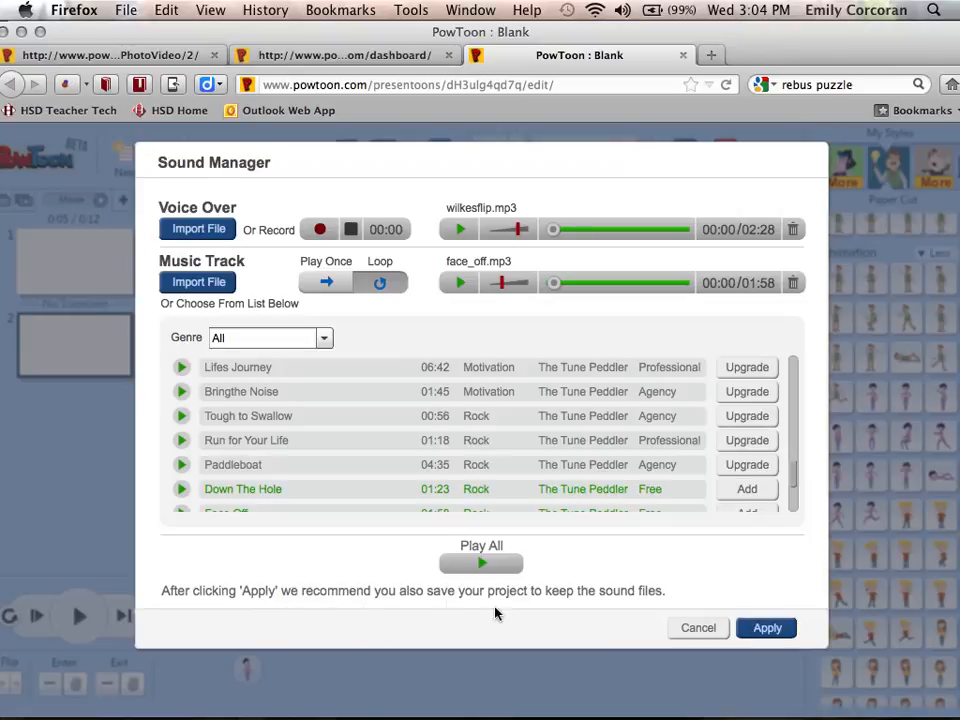
Apply the voice-over and music tracks, save the presentation, and select slide 1
left_click(766, 629)
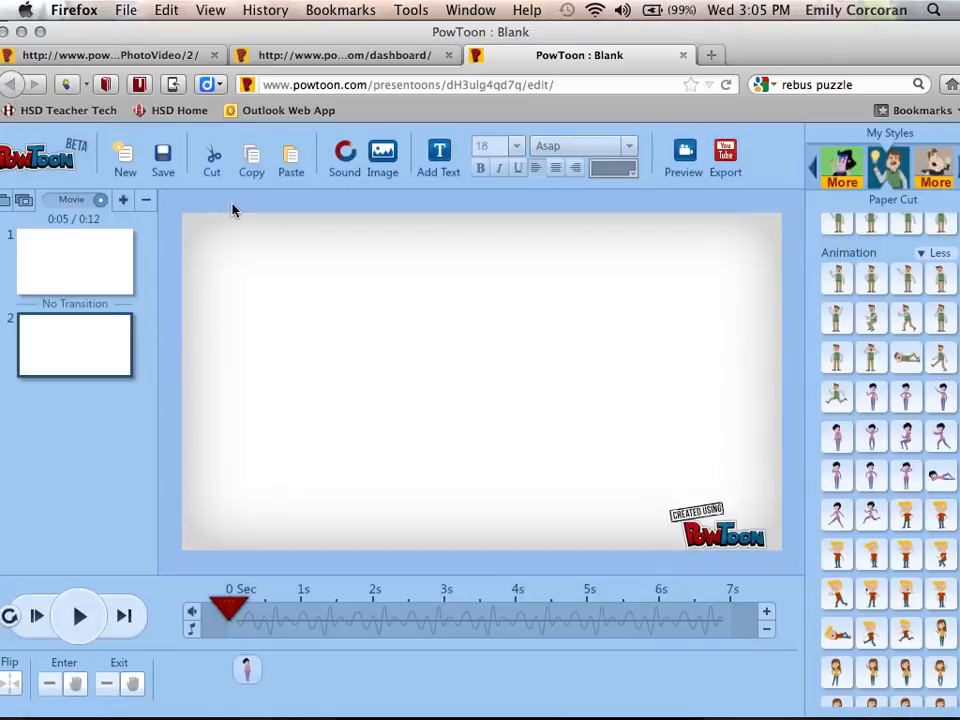
left_click(147, 50)
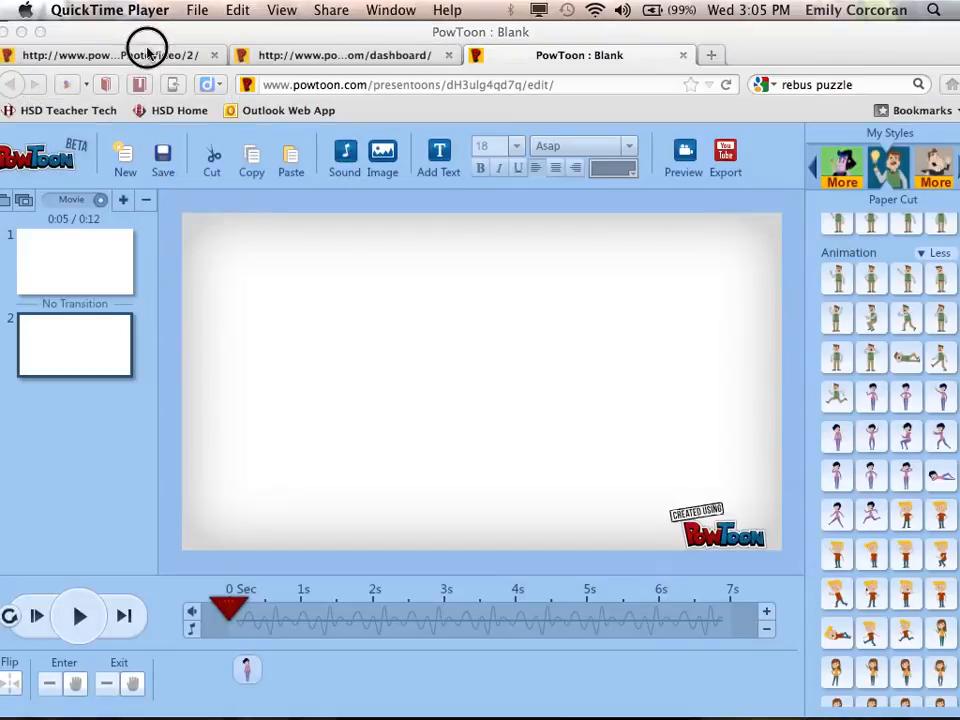
left_click(164, 158)
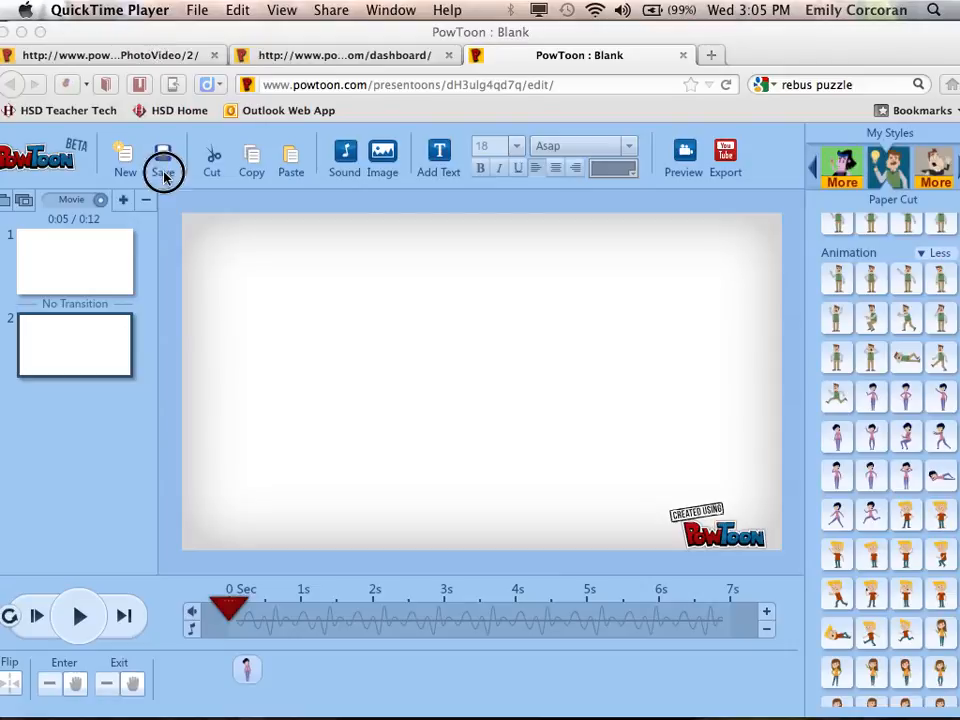
left_click(164, 160)
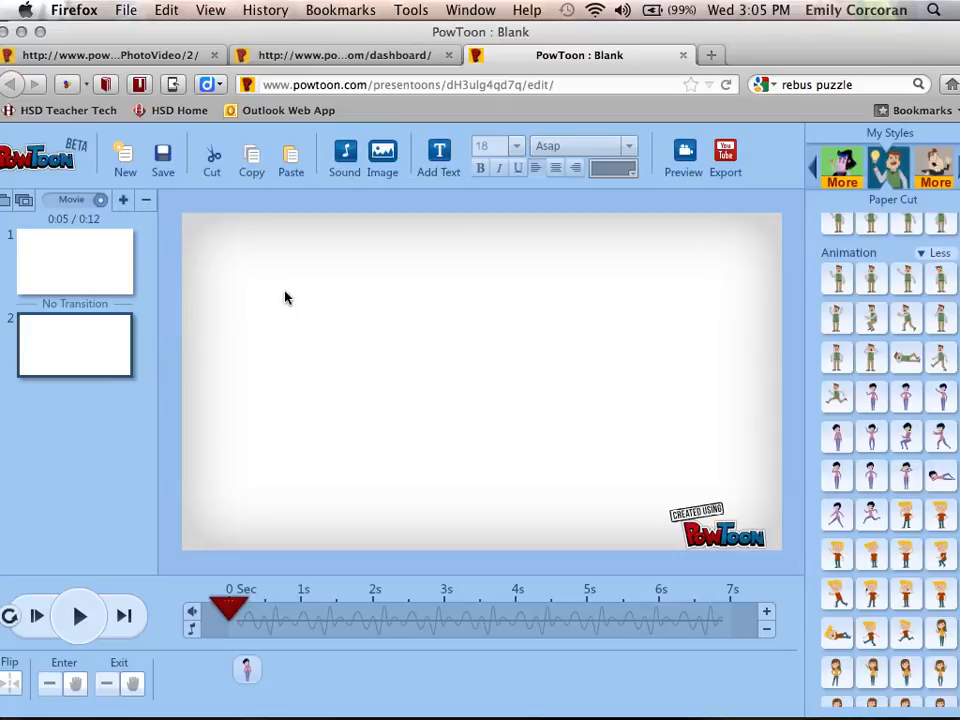
left_click(60, 276)
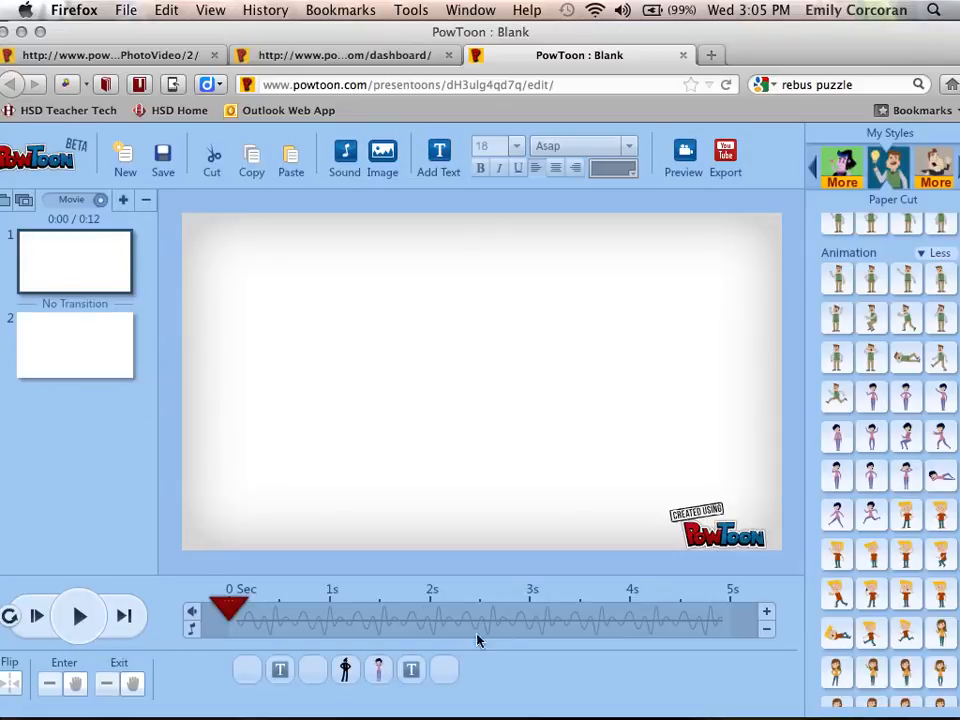
Preview the presentation, then return to slide 2 and rewind its timeline to 0 seconds
left_click(64, 610)
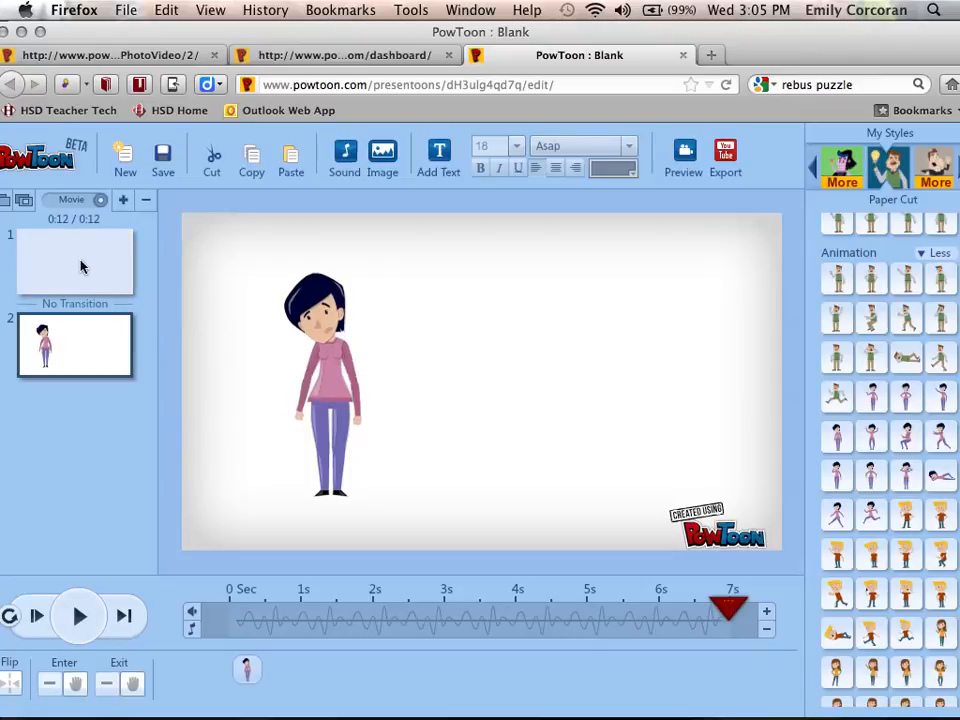
left_click(80, 265)
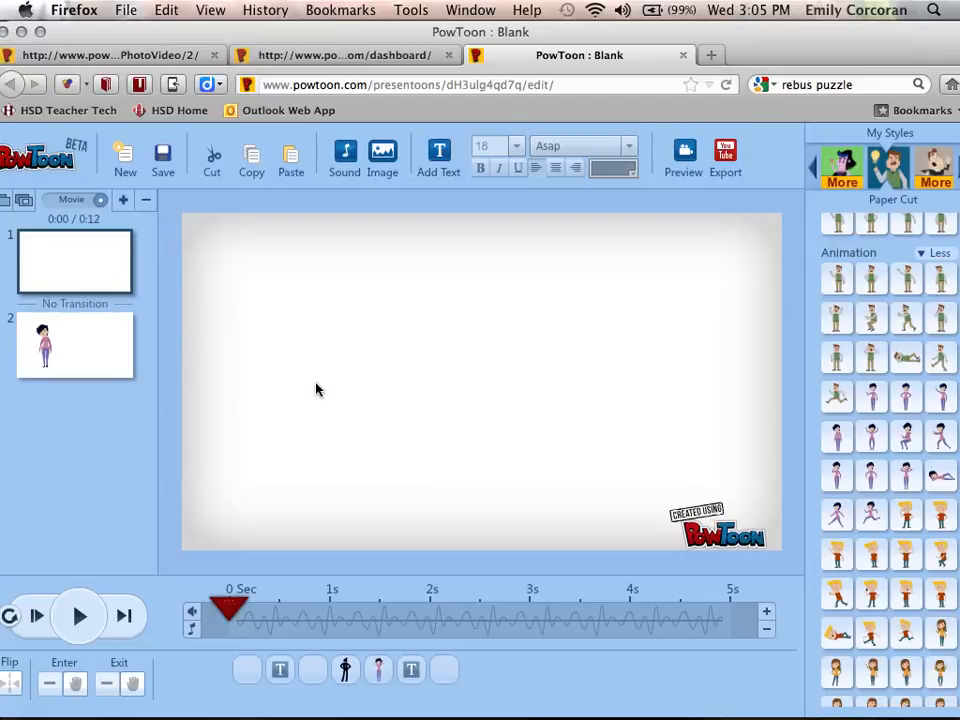
left_click(105, 363)
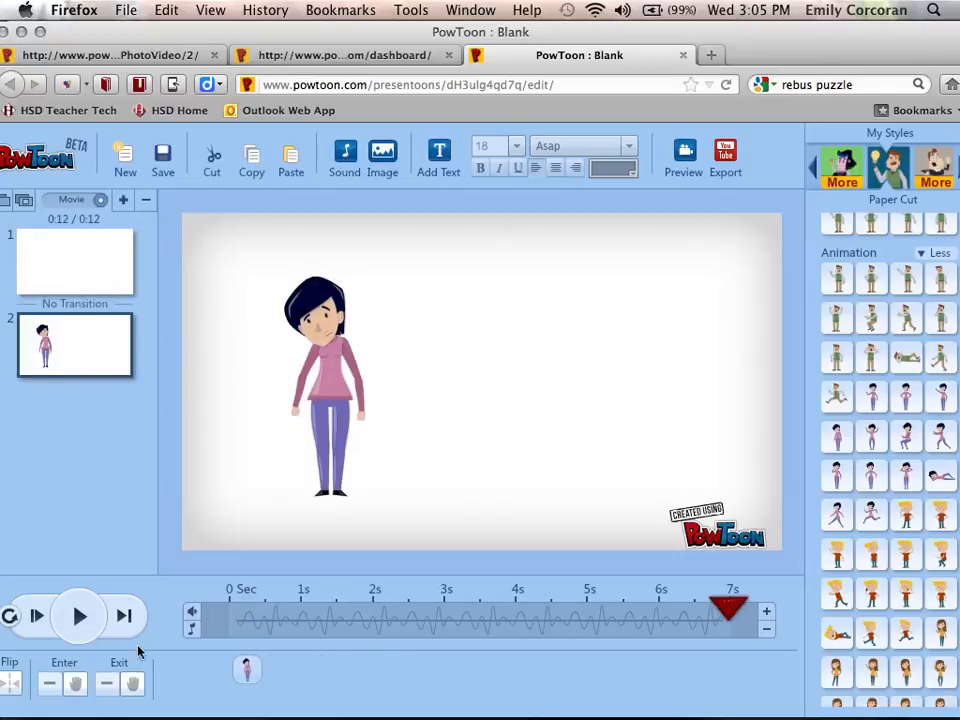
left_click_drag(733, 612, 231, 645)
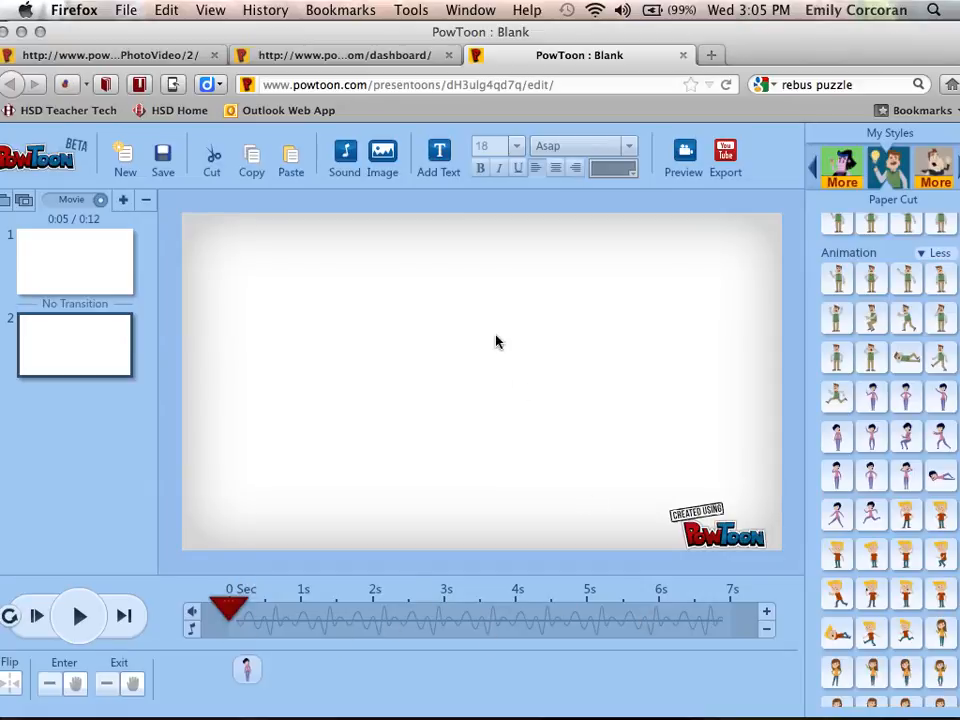
Set the character slide's length to 6 seconds and play it back
left_click(766, 613)
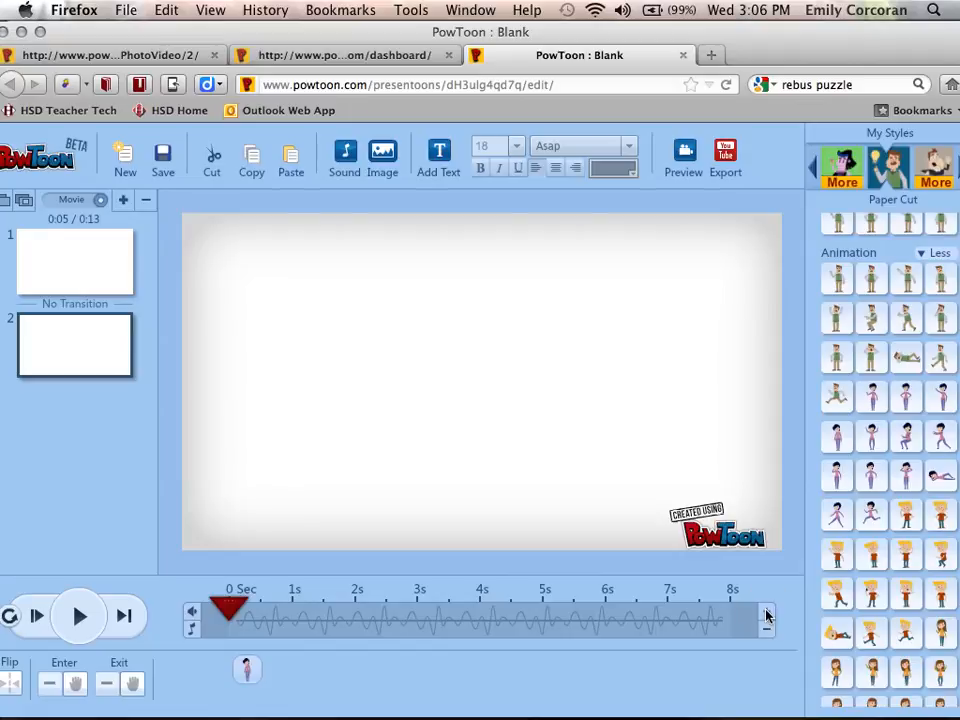
left_click(766, 613)
left_click(766, 628)
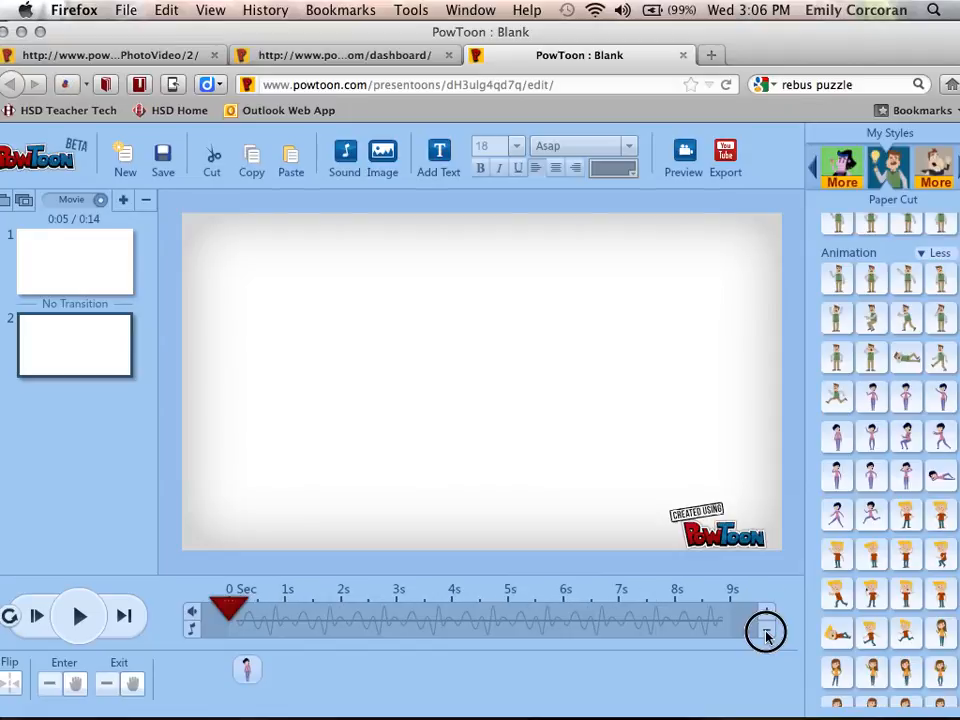
left_click(766, 631)
left_click(766, 631)
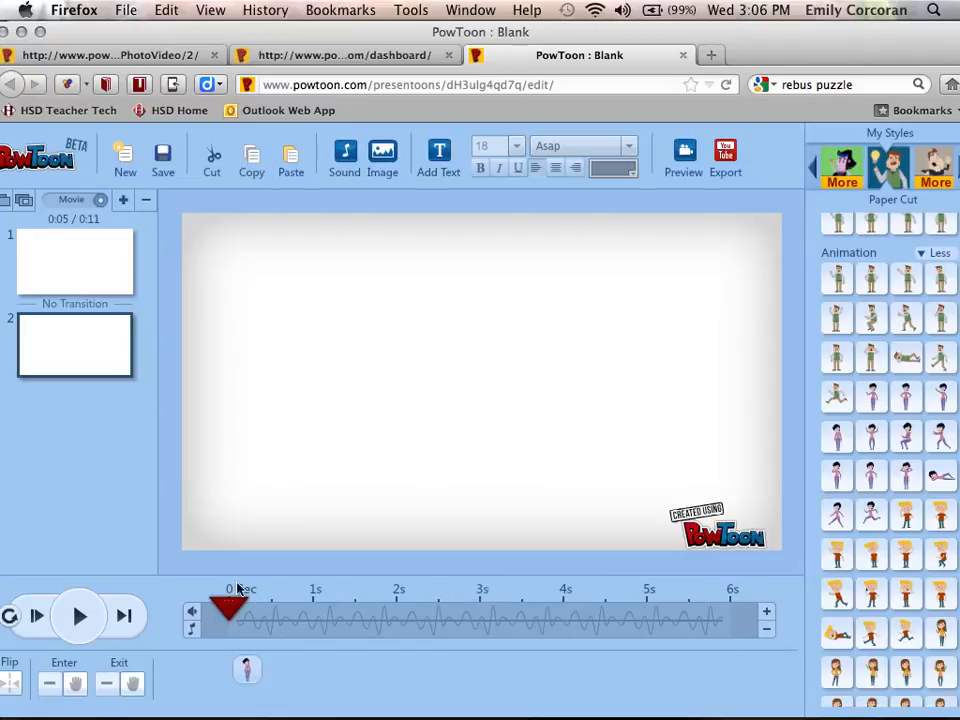
left_click(78, 617)
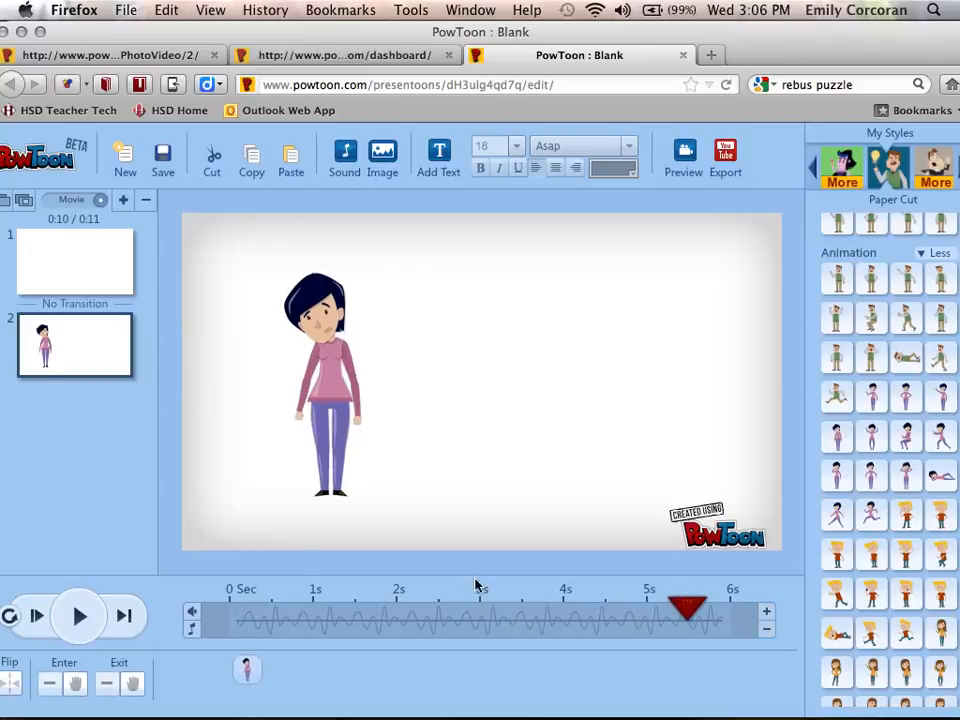
Park the slide's playhead at about 3 seconds after a short playback
left_click(688, 608)
left_click_drag(688, 608, 488, 610)
left_click(79, 616)
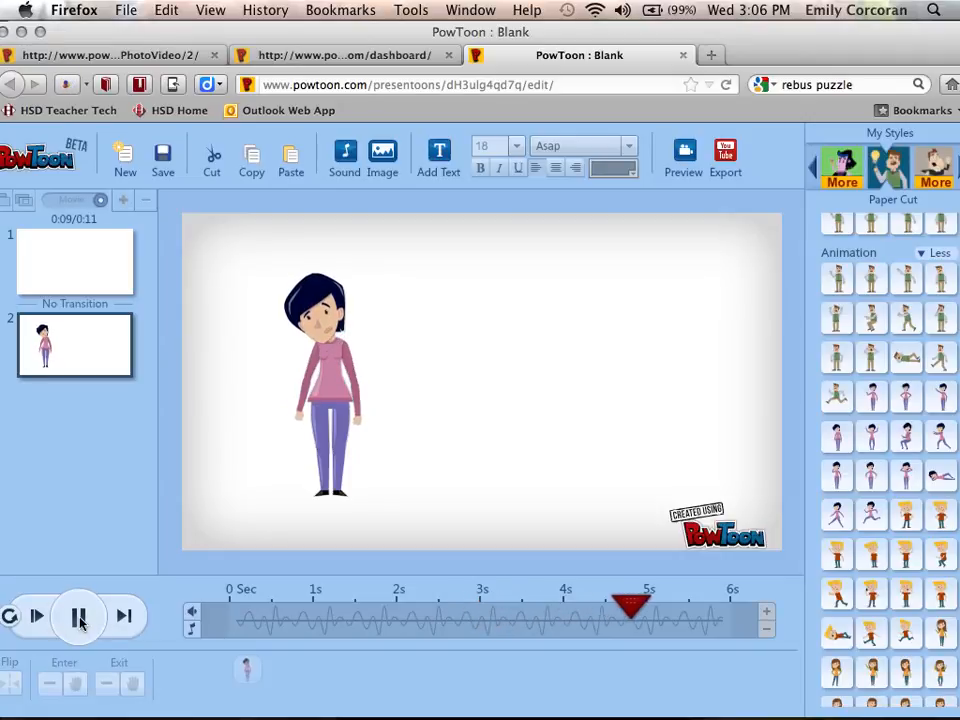
left_click(79, 616)
left_click_drag(644, 612, 477, 616)
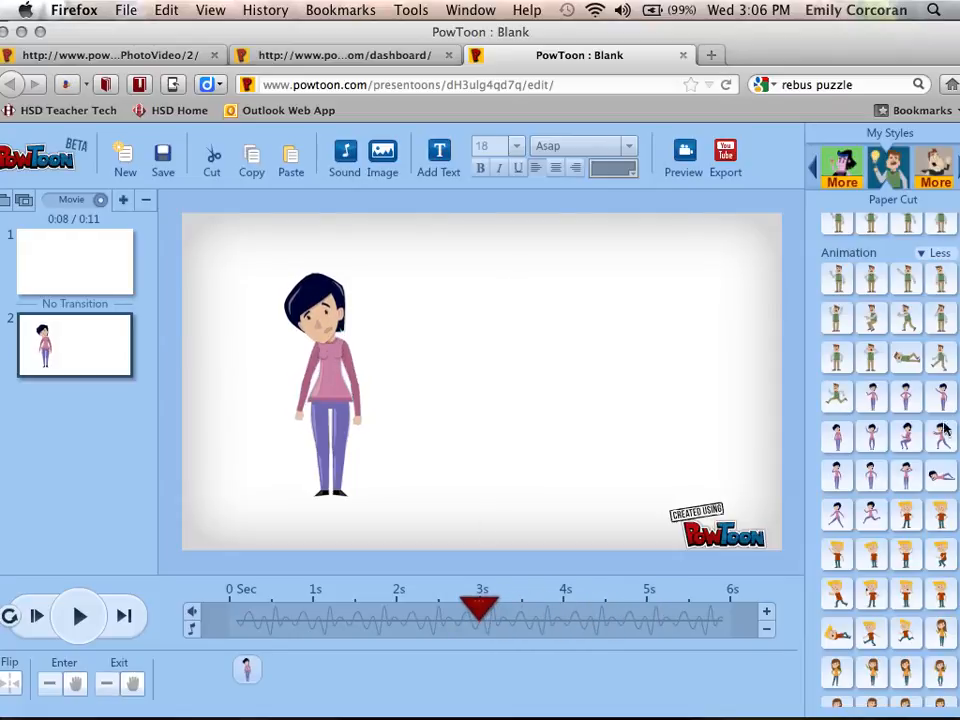
Shift the browser window left and expand the full Text Effects list
left_click_drag(799, 46, 763, 47)
left_click(926, 316)
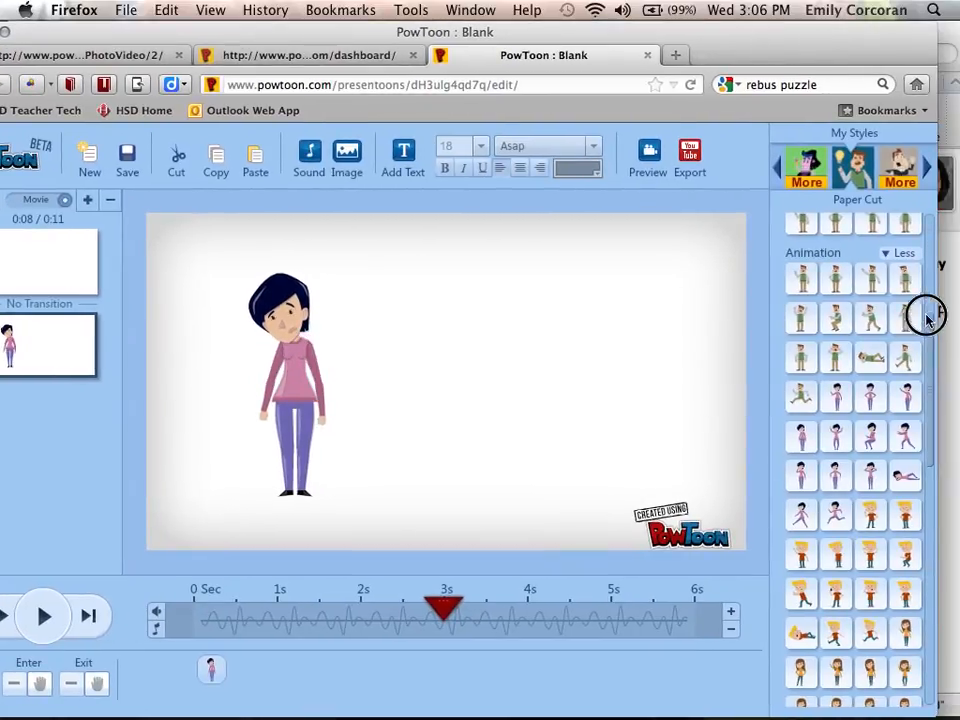
left_click_drag(927, 320, 945, 227)
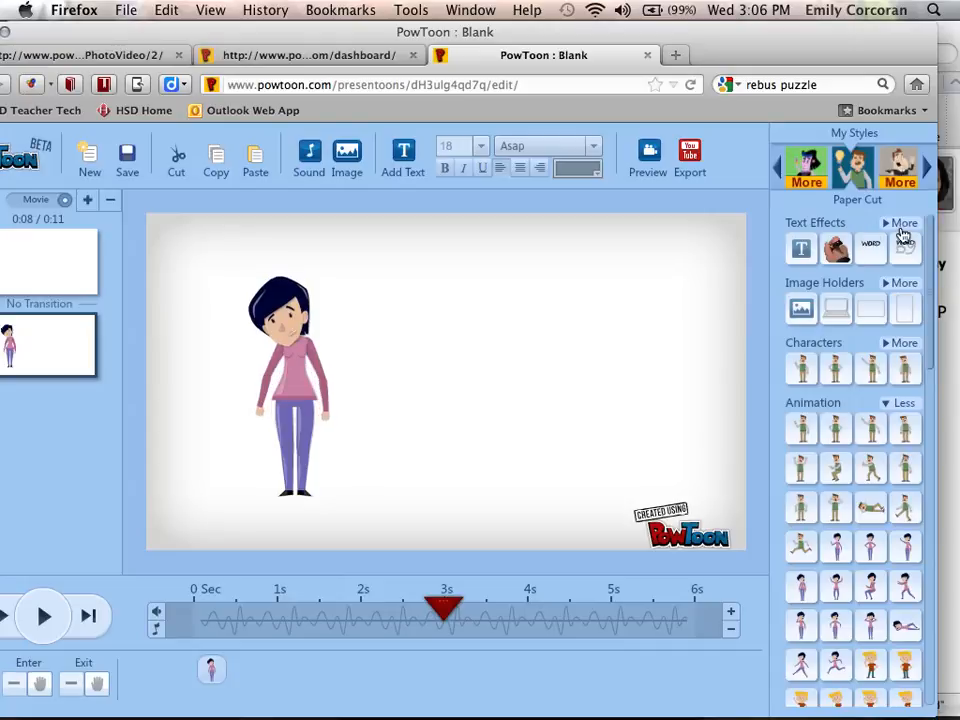
left_click(900, 223)
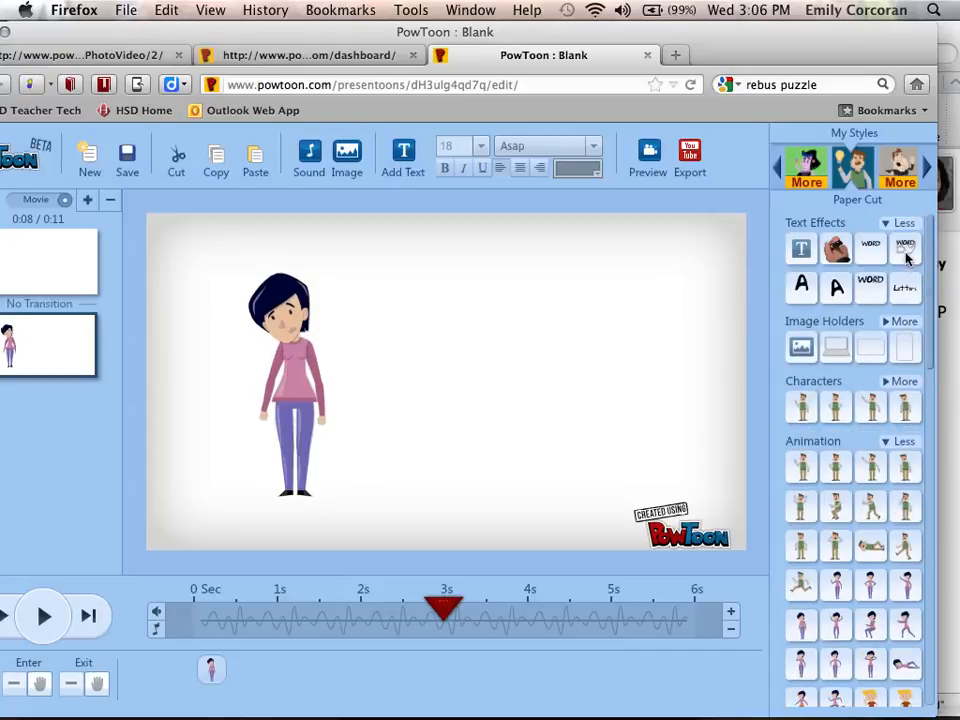
Add a Words scaling down text effect reading 'GOVERNMENT SYSTEMS: THE SIMPLE VERSION'
mouse_move(905, 252)
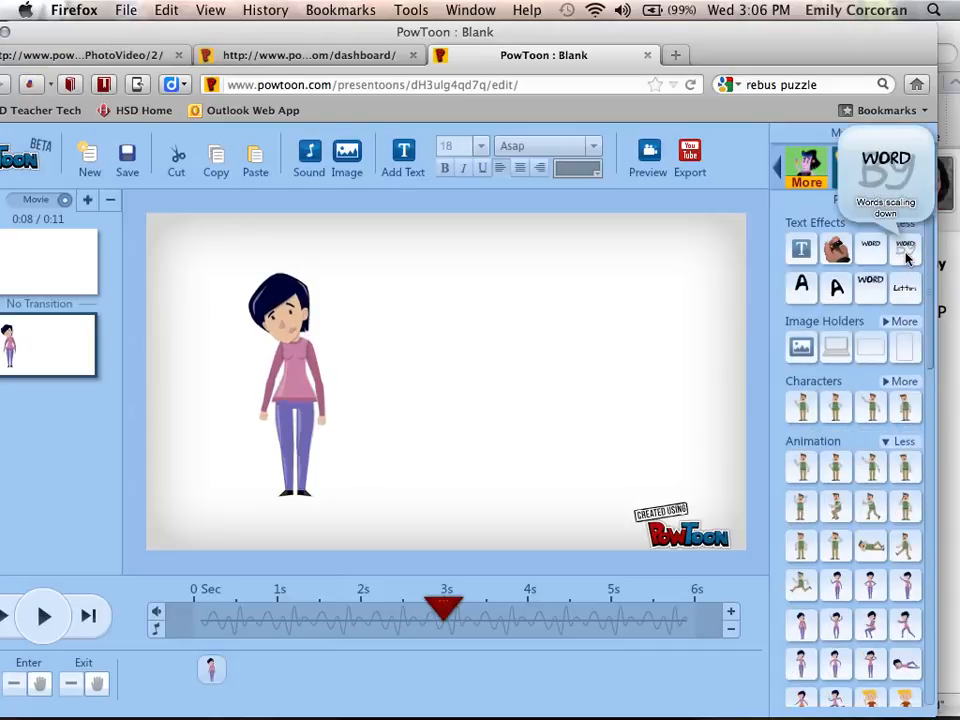
left_click(906, 256)
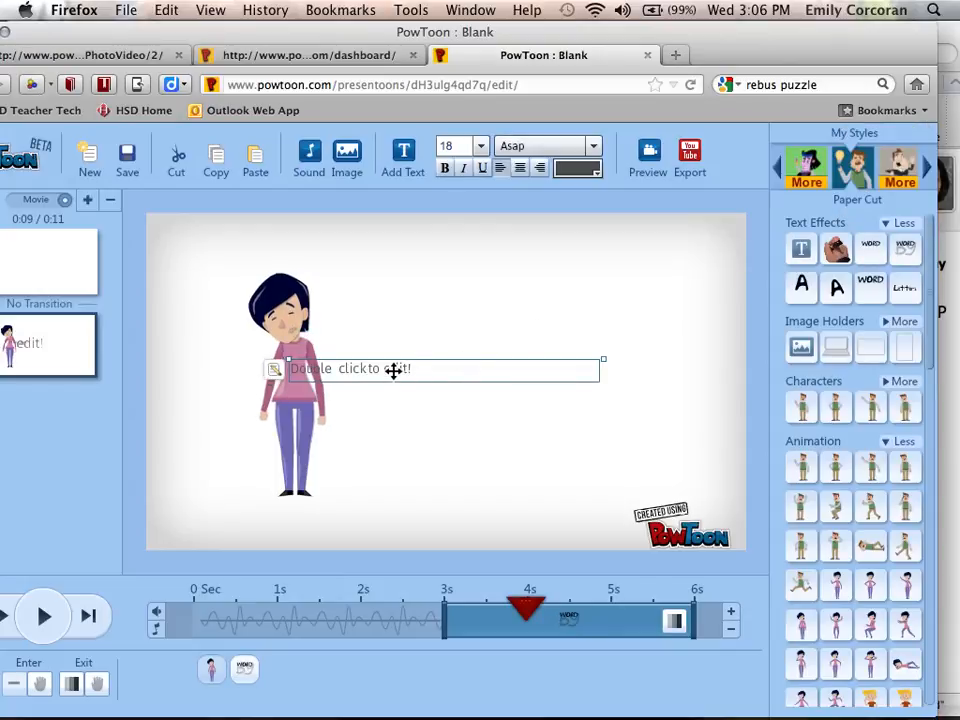
left_click_drag(393, 370, 514, 285)
double_click(516, 286)
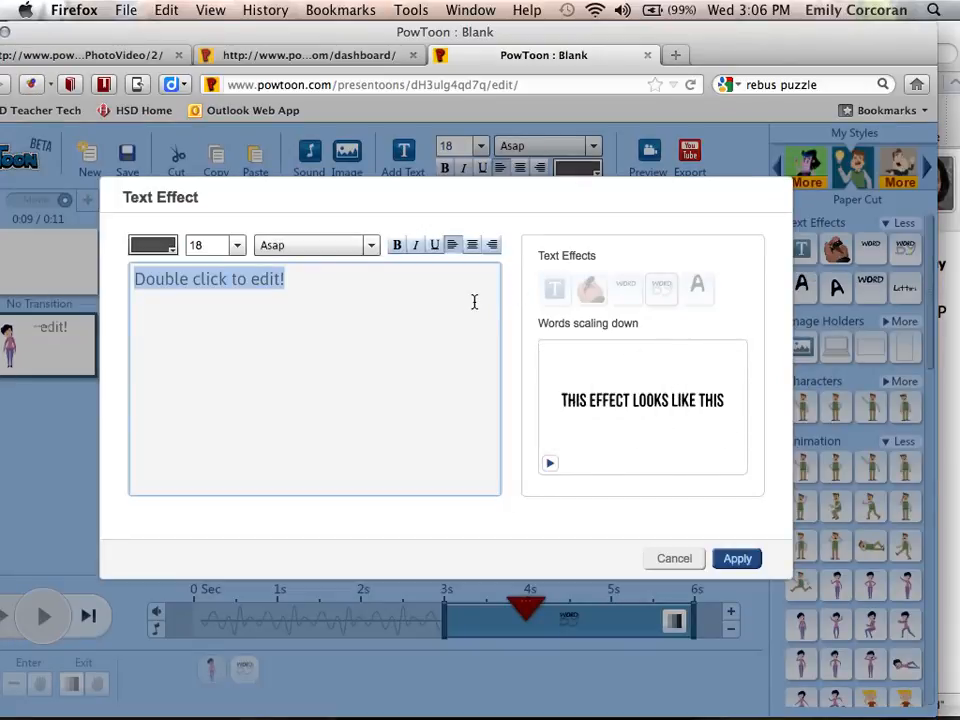
type("GOVERNMEN")
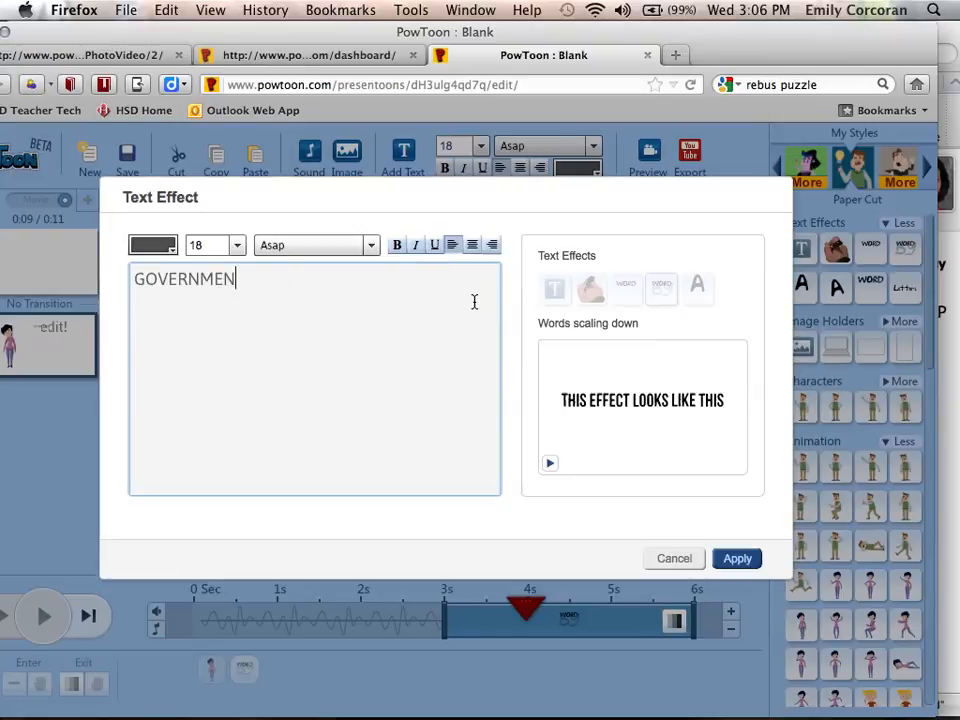
type("T  SYSTEM")
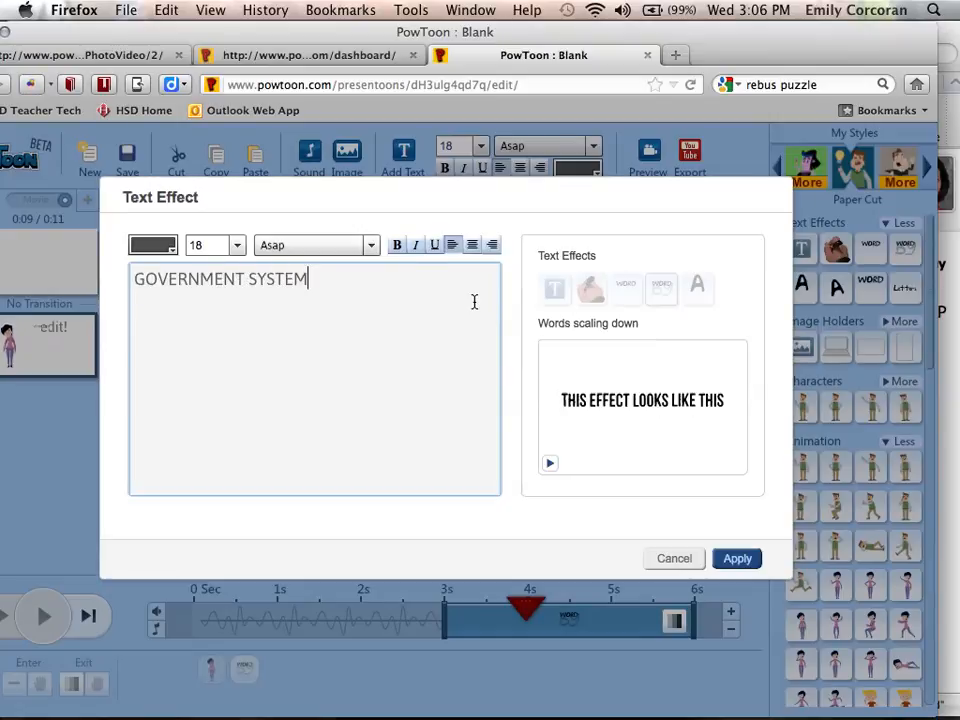
type("S: THE SIMP")
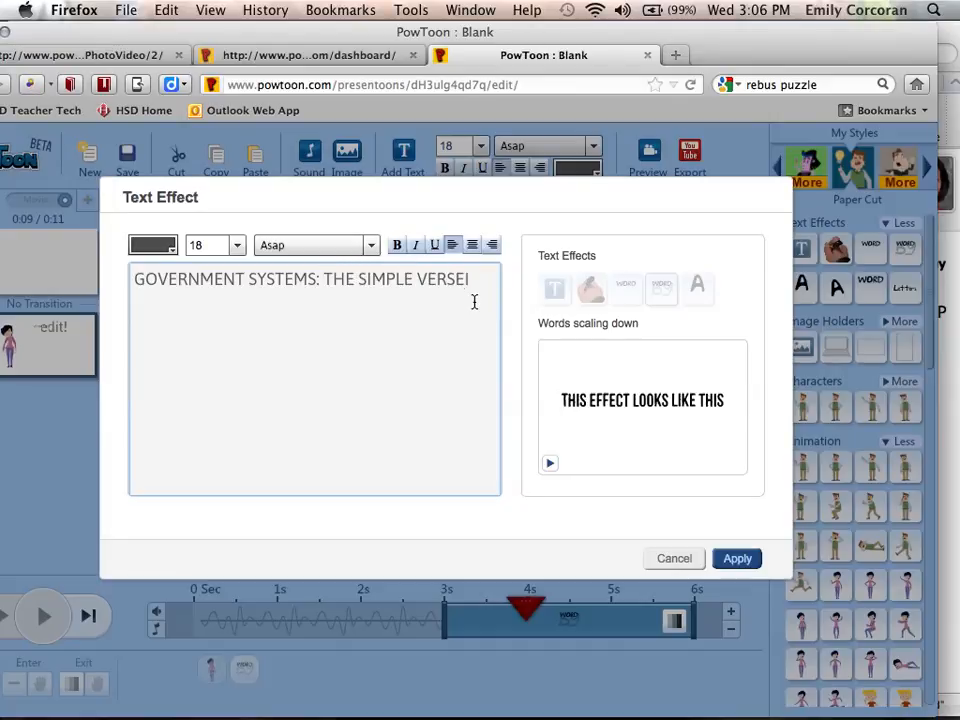
type("LE VERSE")
key("BackSpace")
type("ION")
Style the title in The Rainmaker font, size 50, bold, and apply it
triple_click(441, 279)
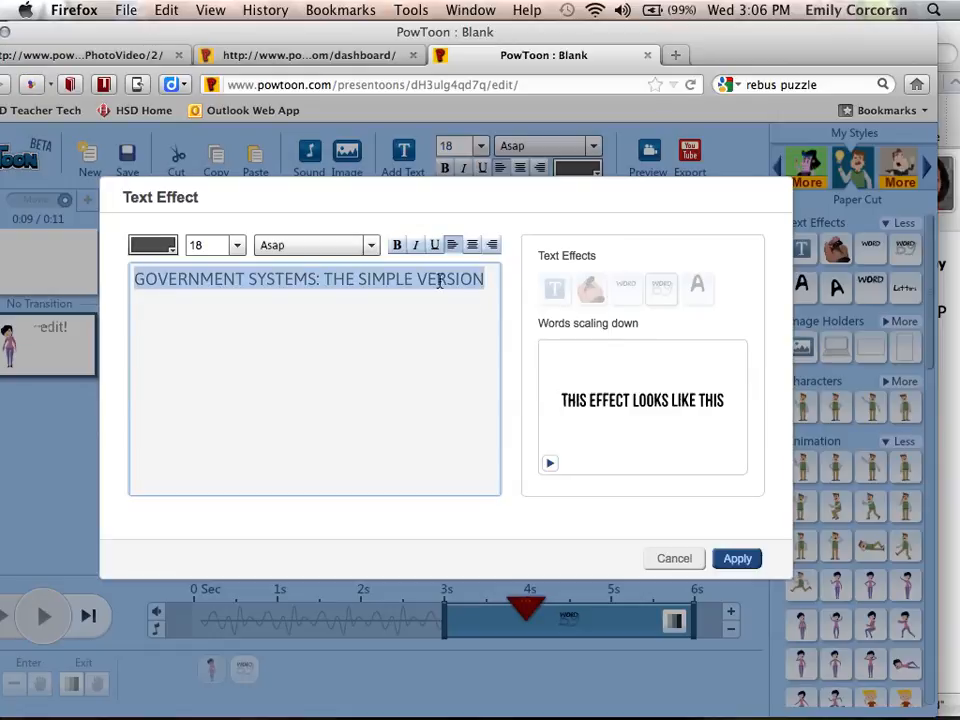
left_click(369, 244)
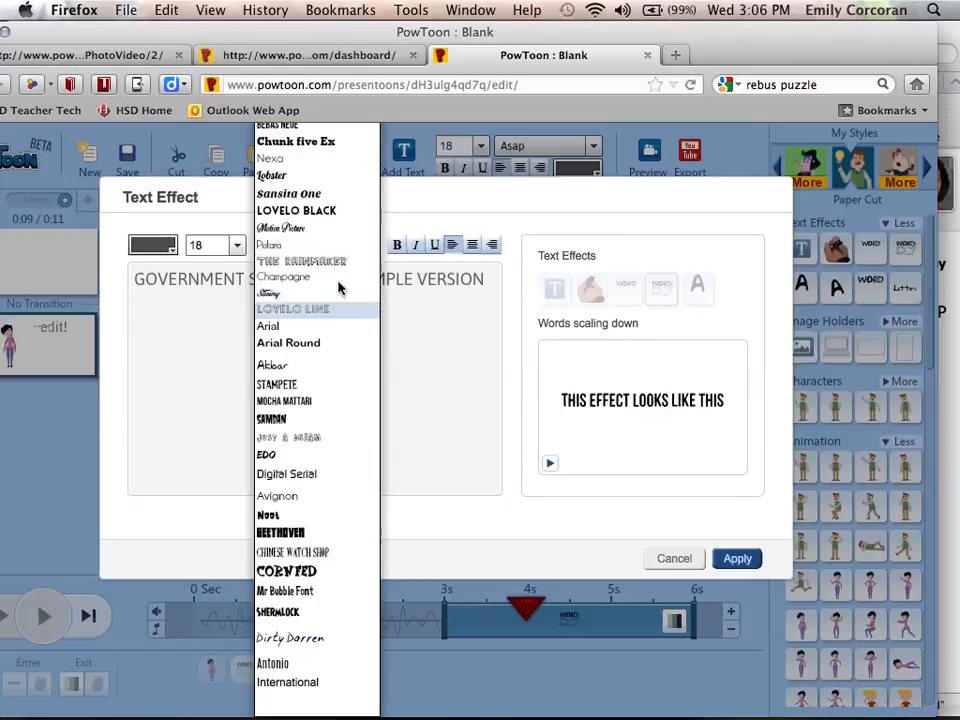
left_click(335, 263)
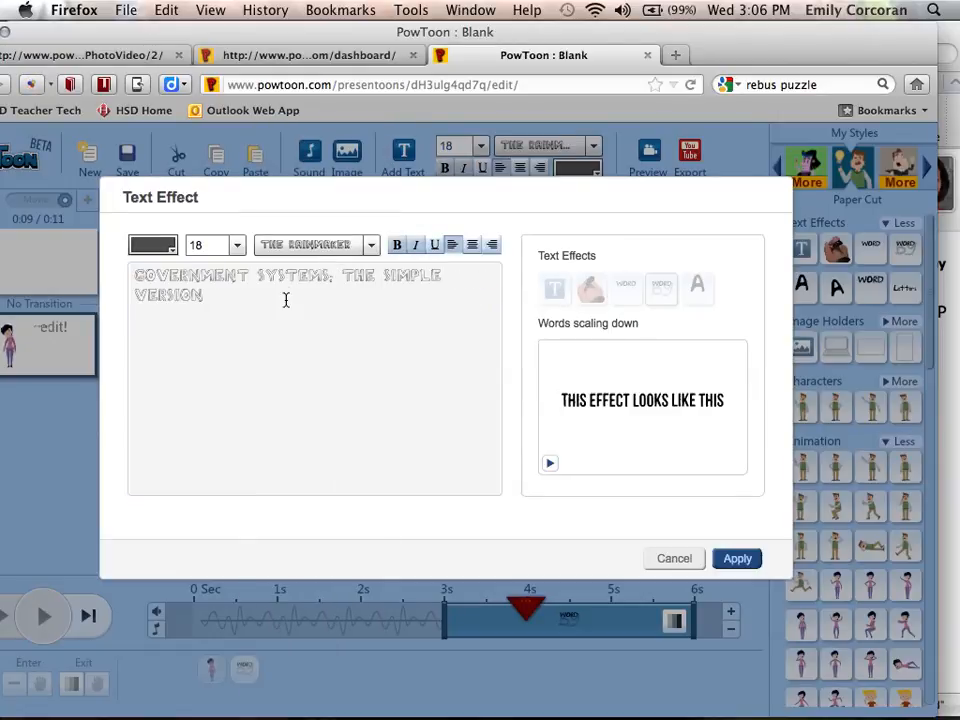
triple_click(127, 271)
left_click(238, 245)
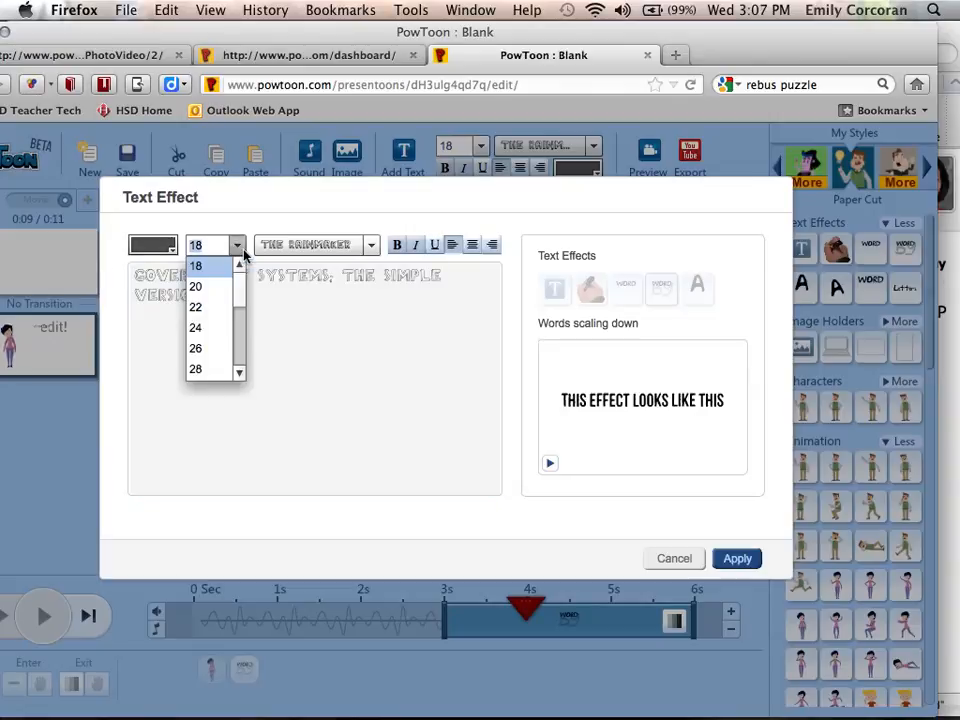
left_click_drag(238, 302, 239, 350)
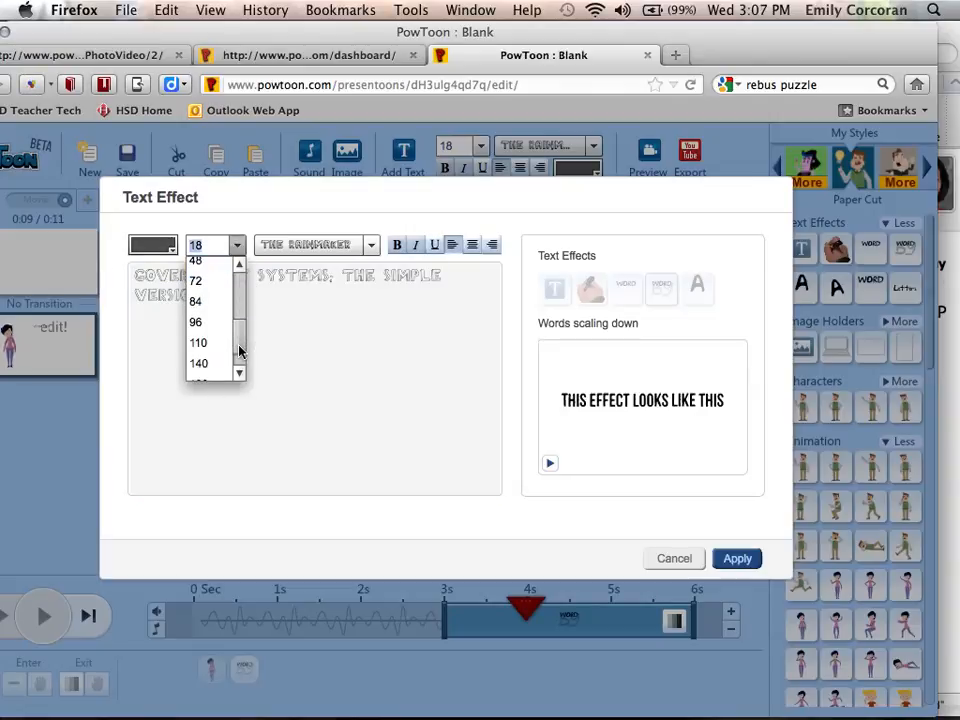
left_click(206, 281)
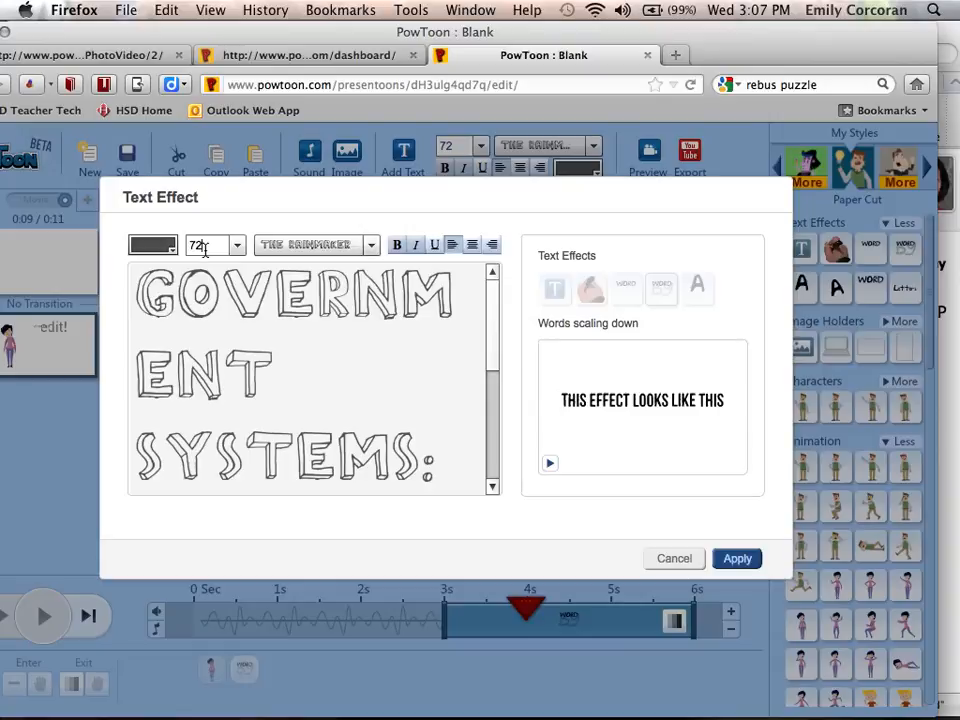
key("BackSpace")
type("50")
key("Return")
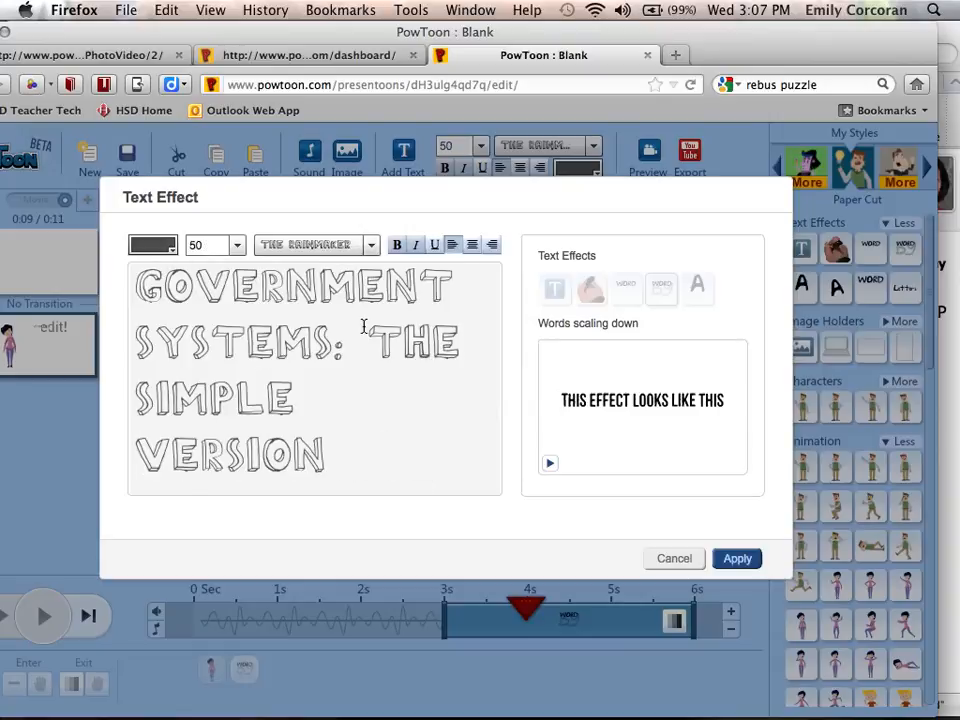
left_click(396, 246)
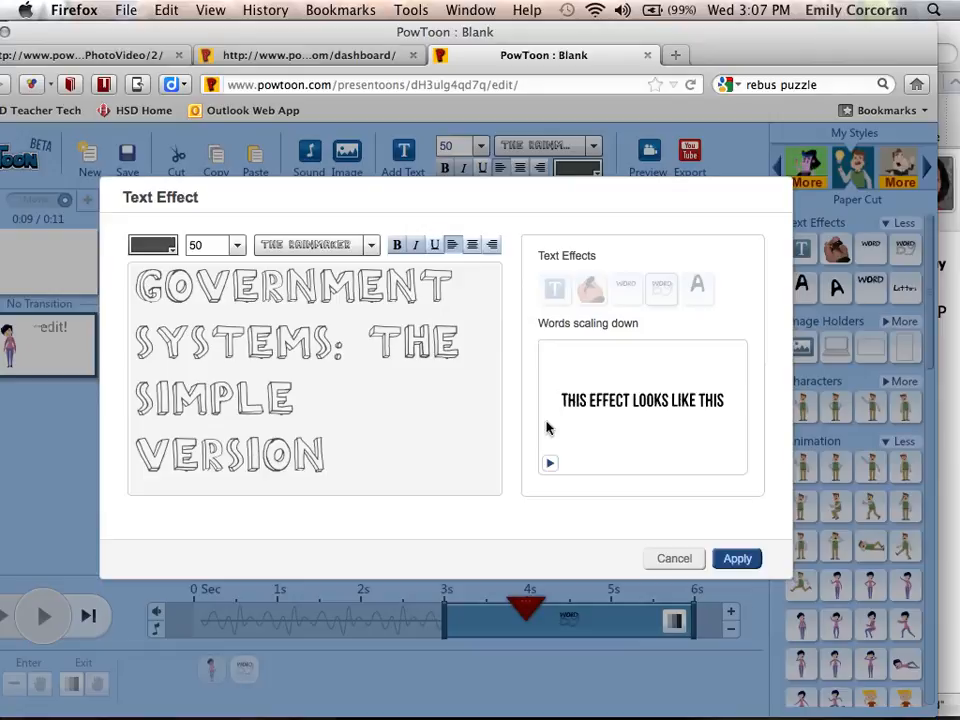
left_click(749, 564)
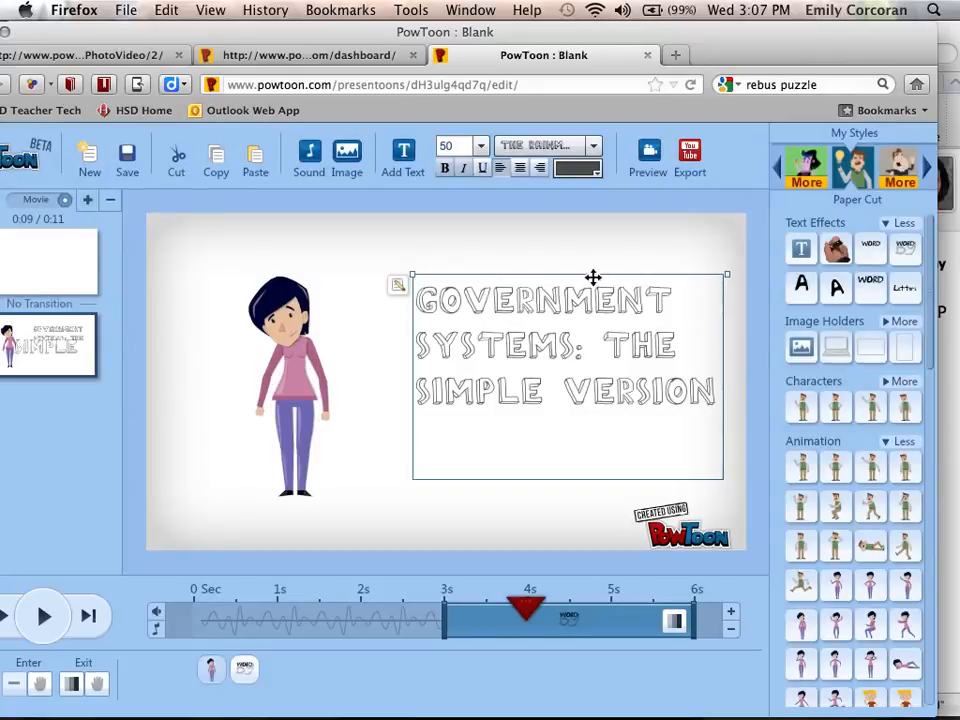
Move the title up-left, widen it, and put 'THE SIMPLE VERSION' on its own line
left_click_drag(587, 277, 502, 234)
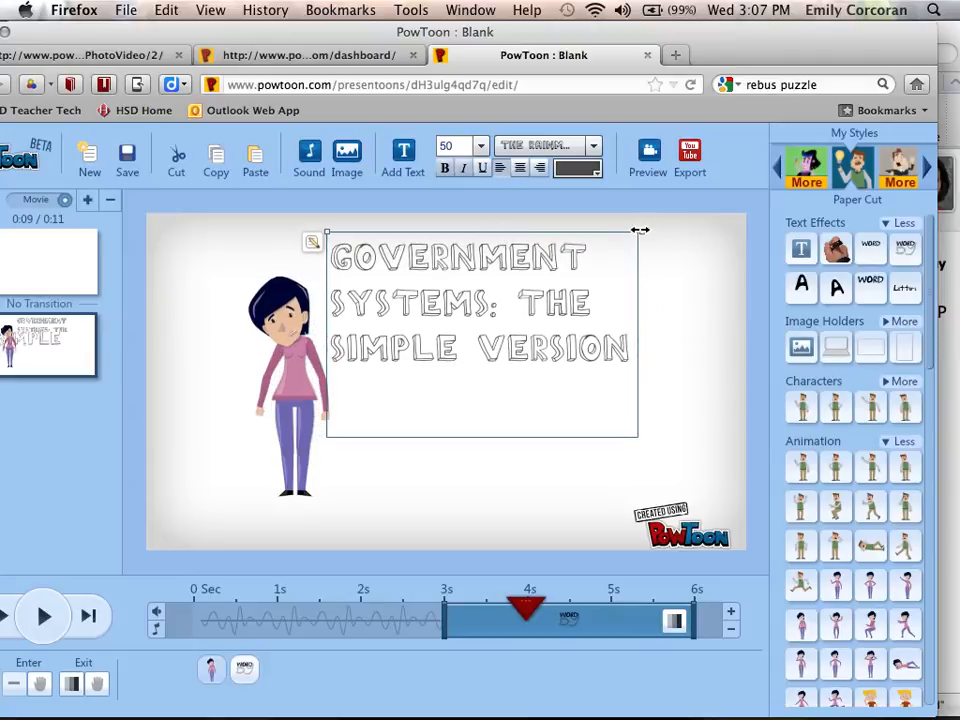
left_click_drag(638, 232, 748, 250)
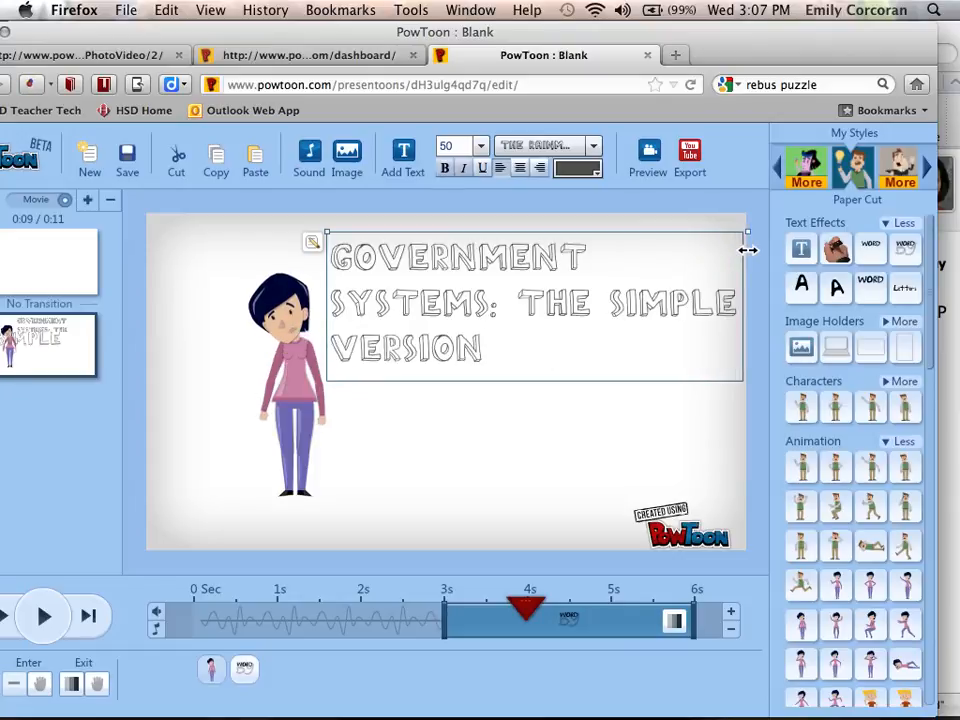
double_click(513, 301)
left_click(368, 348)
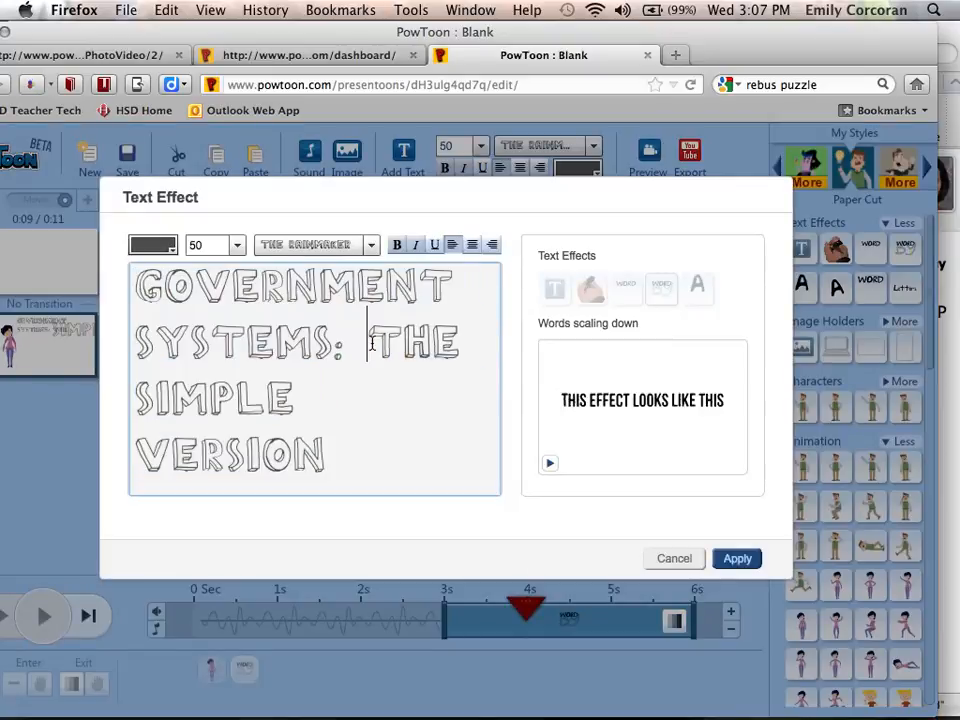
key("Return")
left_click(737, 558)
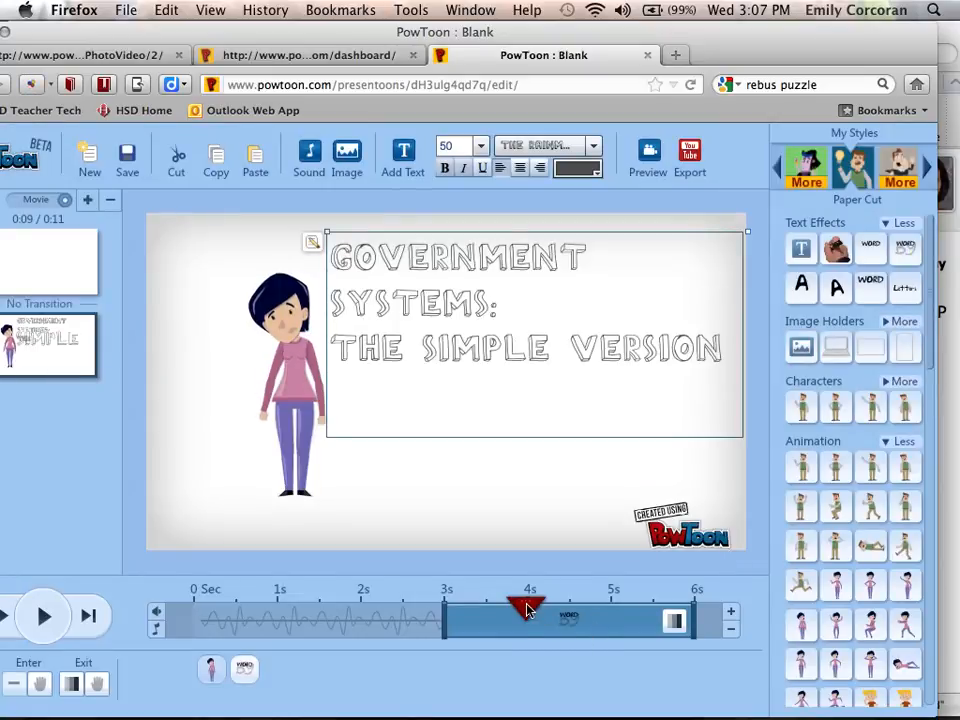
left_click_drag(527, 610, 446, 604)
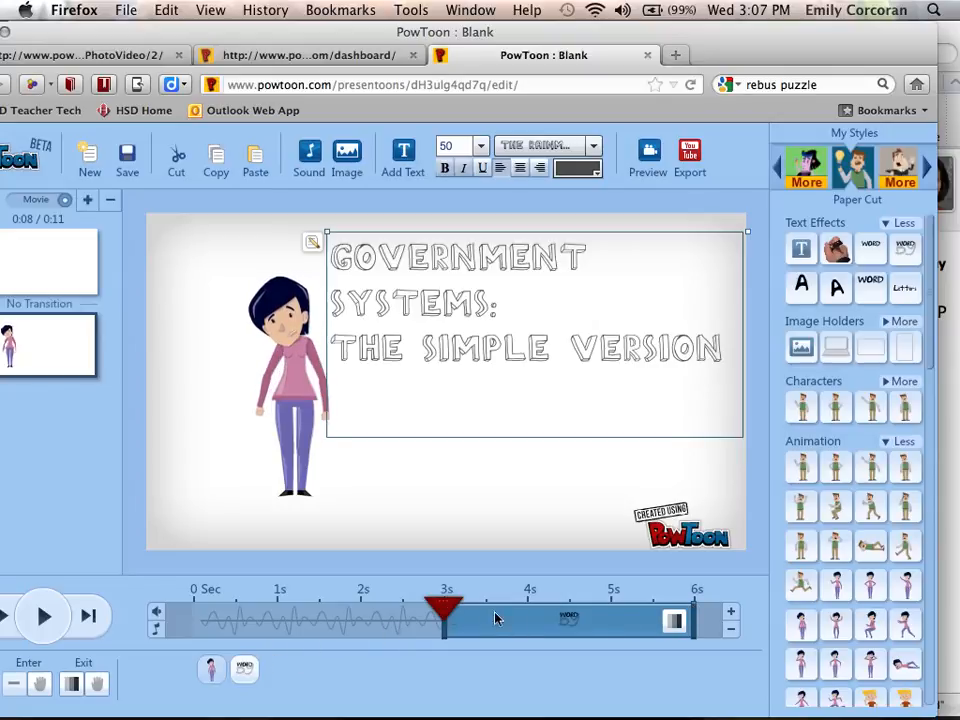
Adjust the title's timeline bar so it stays on screen until 6 seconds
left_click_drag(696, 612, 527, 615)
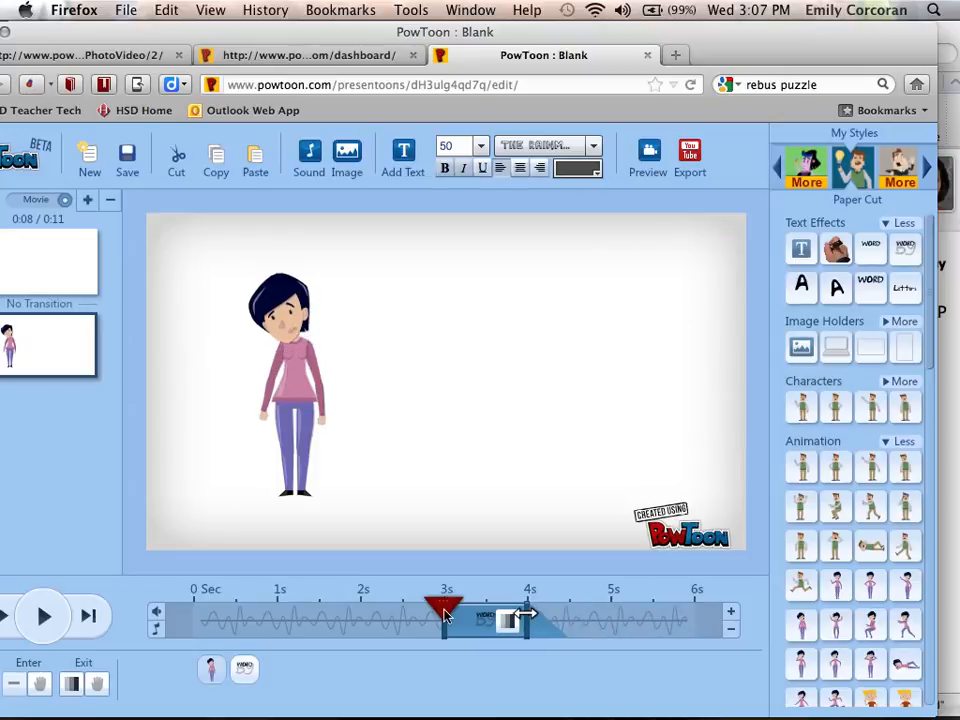
left_click(446, 614)
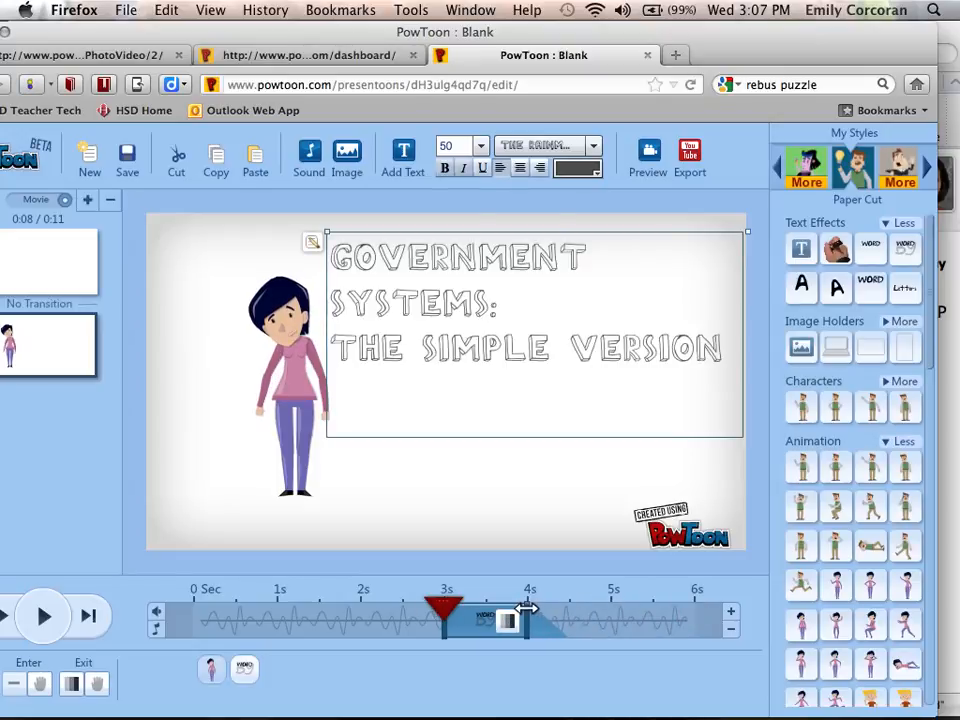
left_click_drag(525, 621, 703, 643)
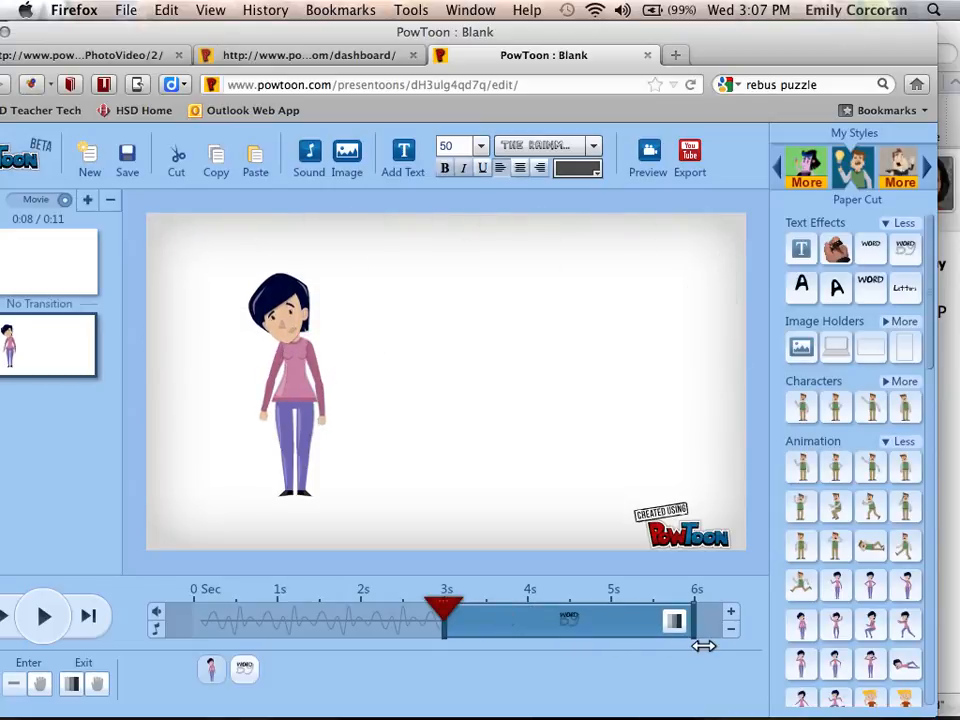
Make the character enter later and leave around 4 seconds, then rewind the timeline
left_click(291, 413)
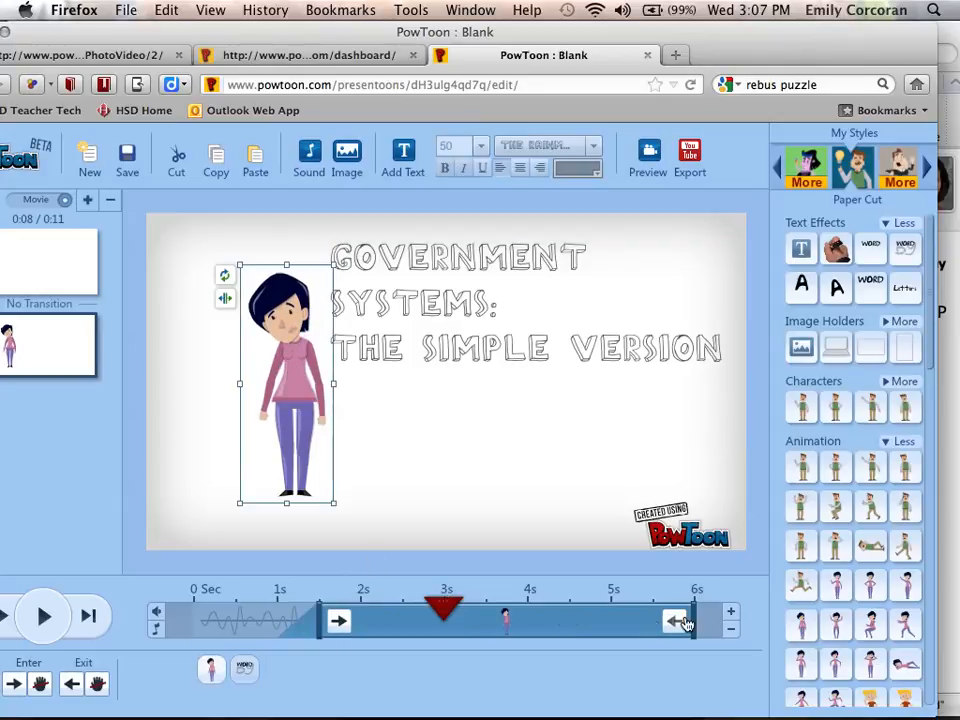
left_click_drag(682, 617, 540, 617)
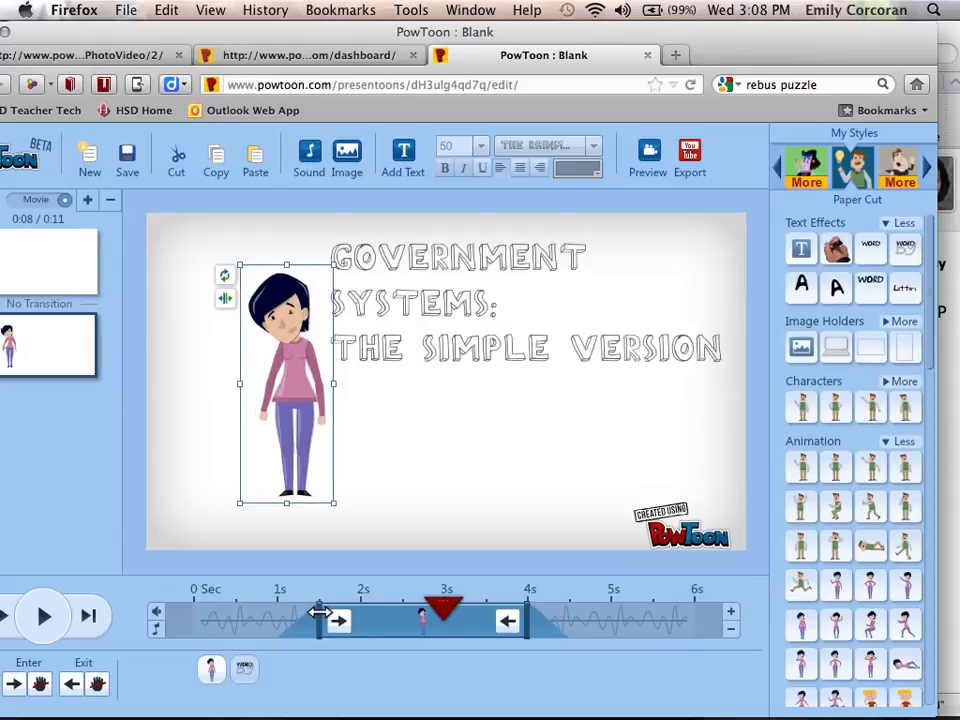
left_click_drag(318, 614, 362, 615)
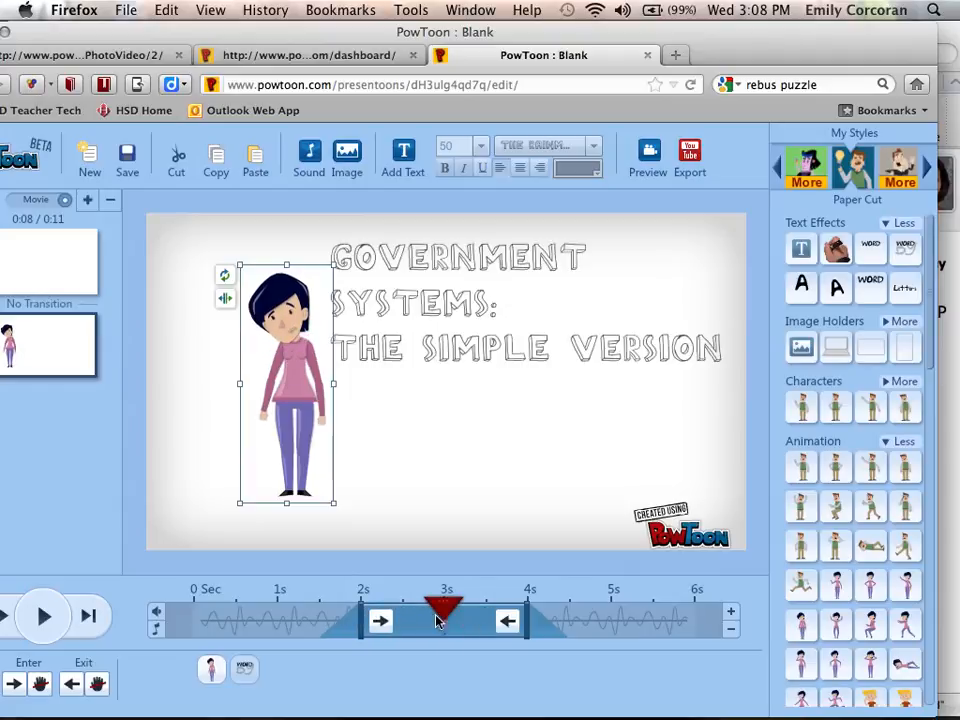
left_click_drag(438, 616, 183, 611)
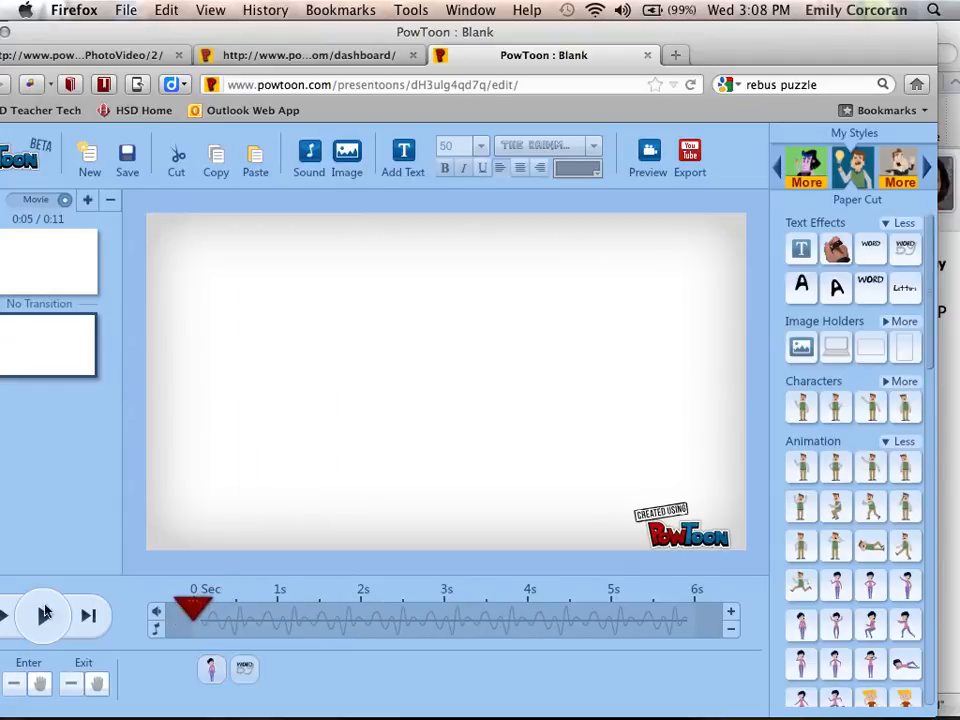
left_click(45, 615)
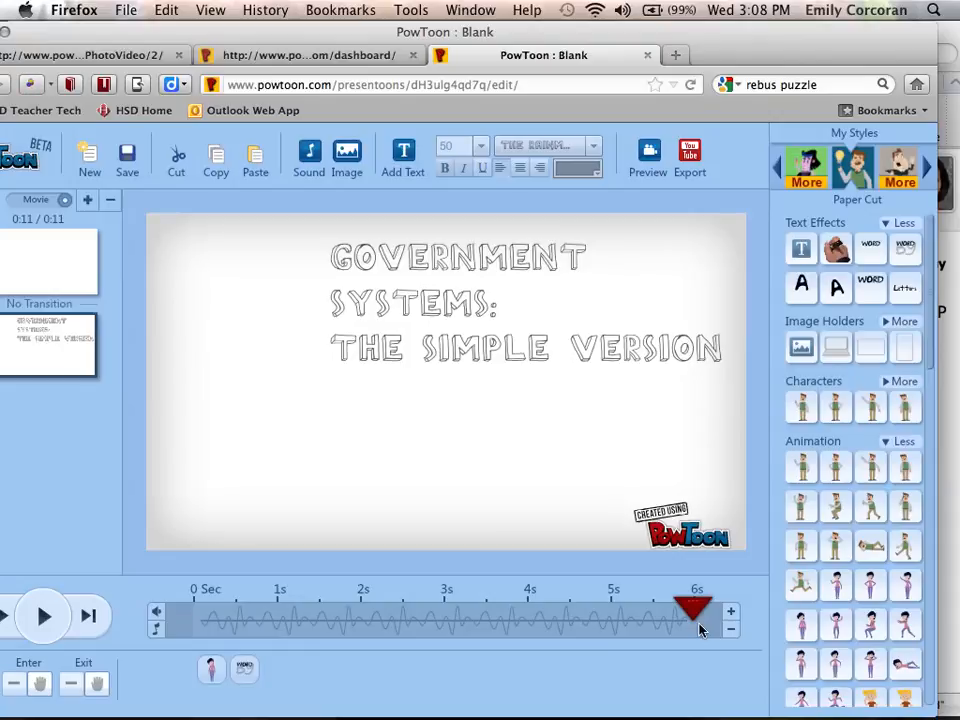
Insert a blank slide after the title slide and briefly play it back to check
left_click(87, 202)
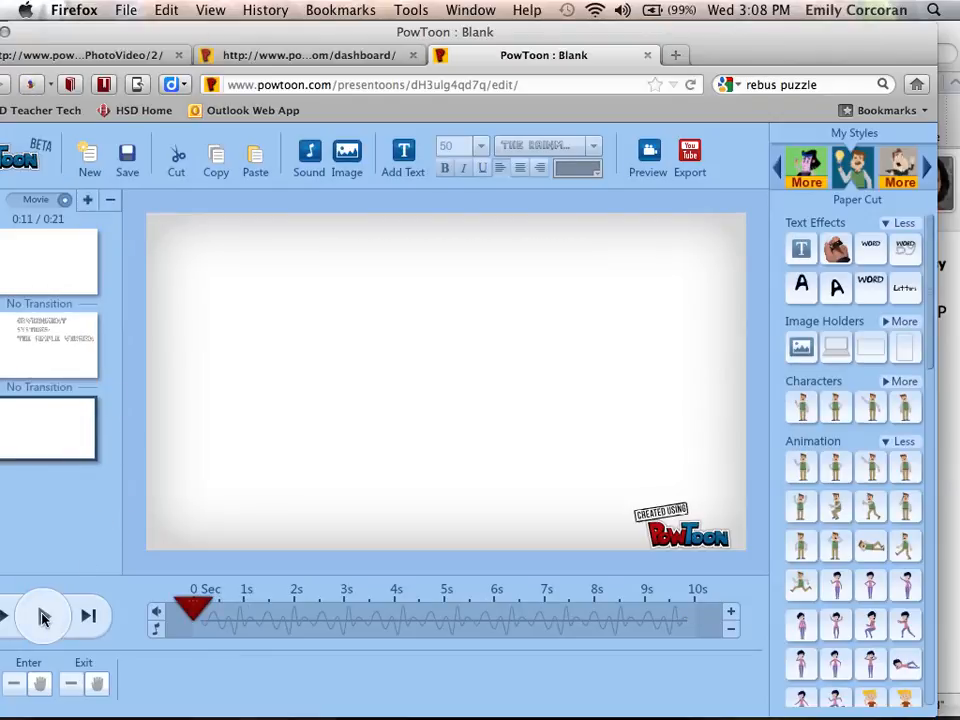
left_click(43, 617)
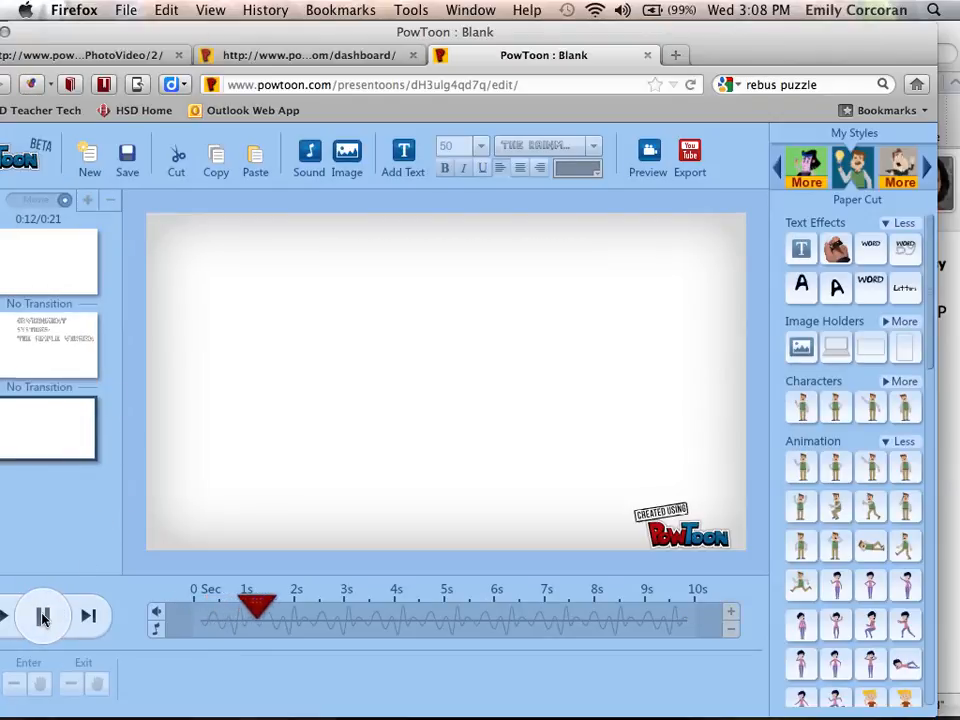
left_click(43, 617)
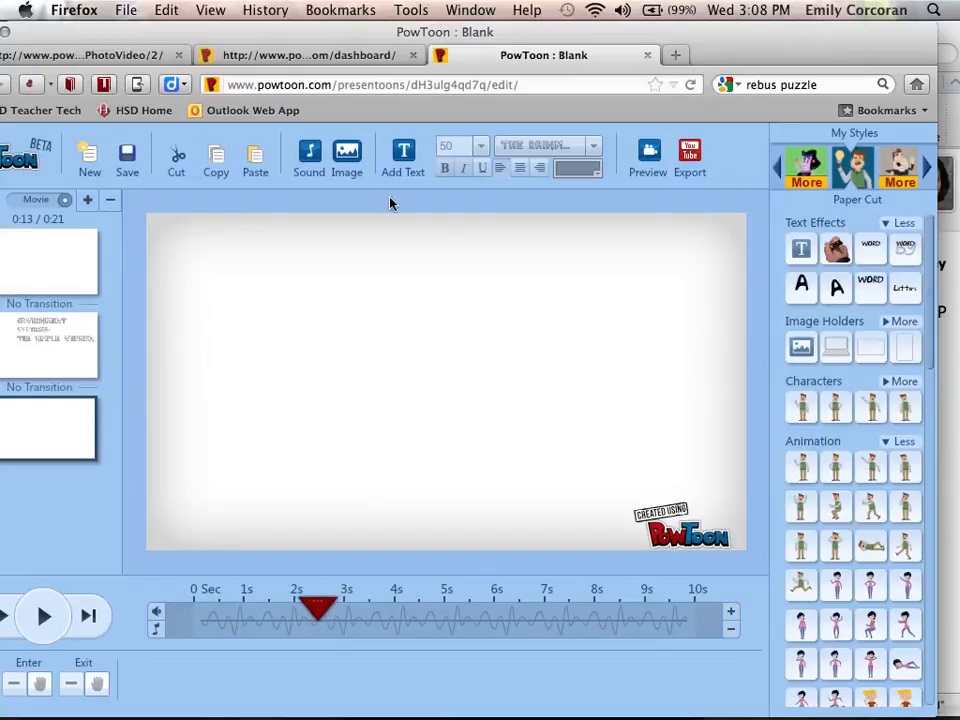
Lower the face_off.mp3 music track volume slightly in the sound settings and apply
left_click(311, 160)
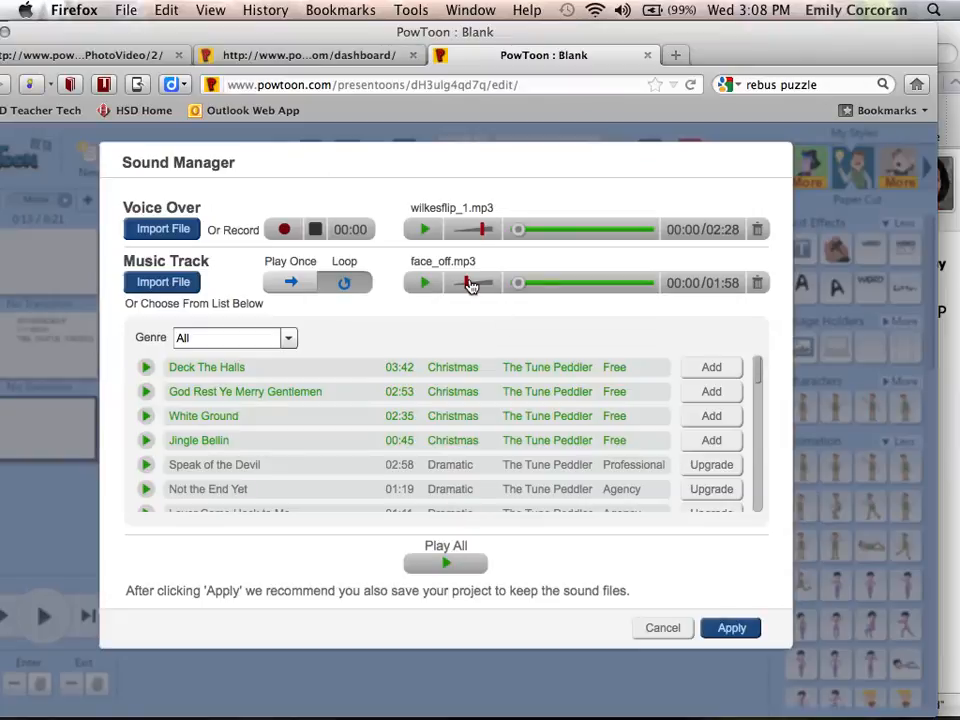
left_click(469, 284)
left_click_drag(469, 284, 460, 284)
left_click(744, 629)
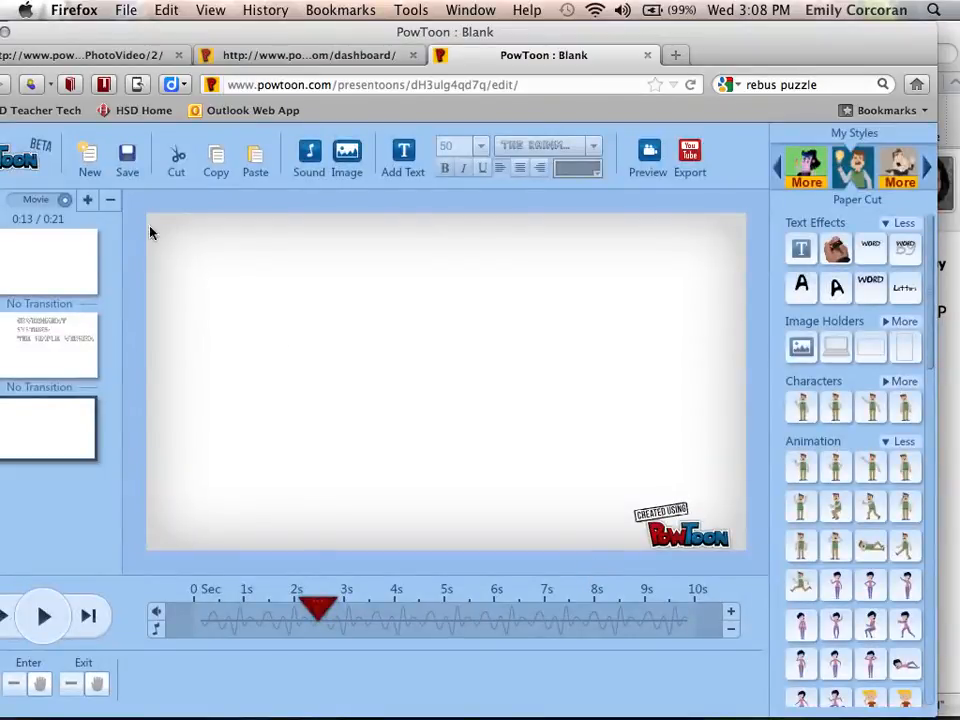
Save the presentation and preview the new slide with its audio
left_click(128, 163)
left_click(130, 158)
left_click(45, 617)
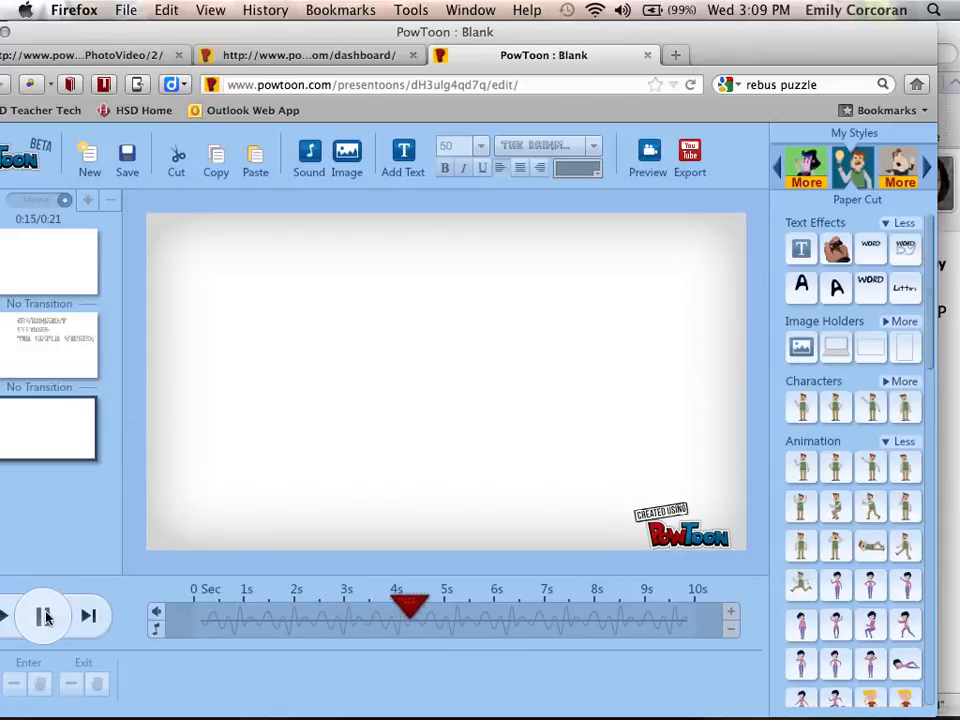
left_click(45, 617)
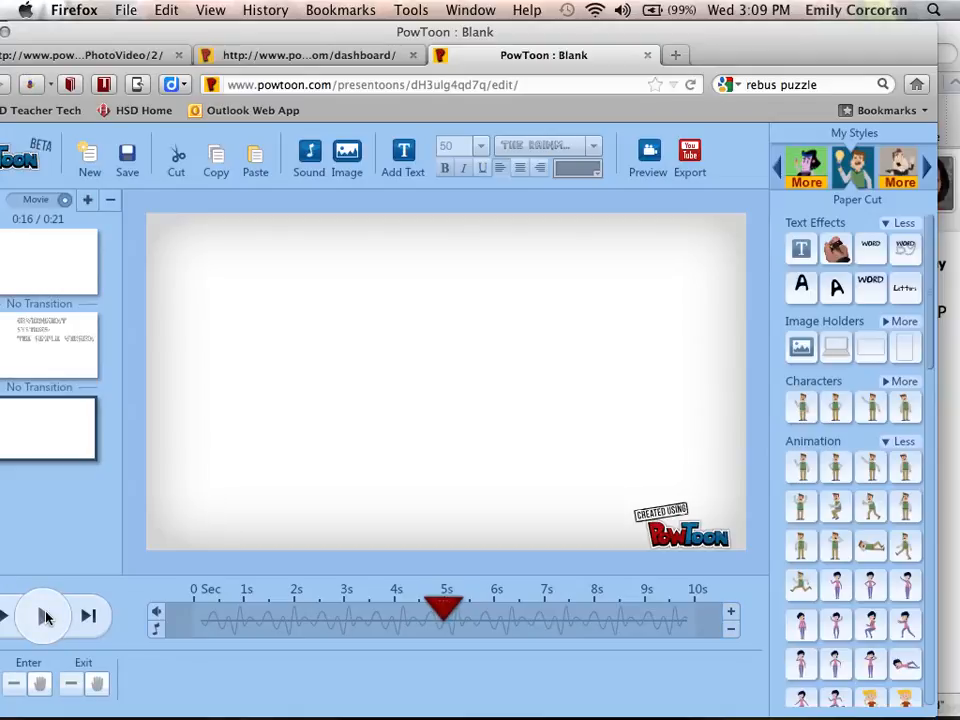